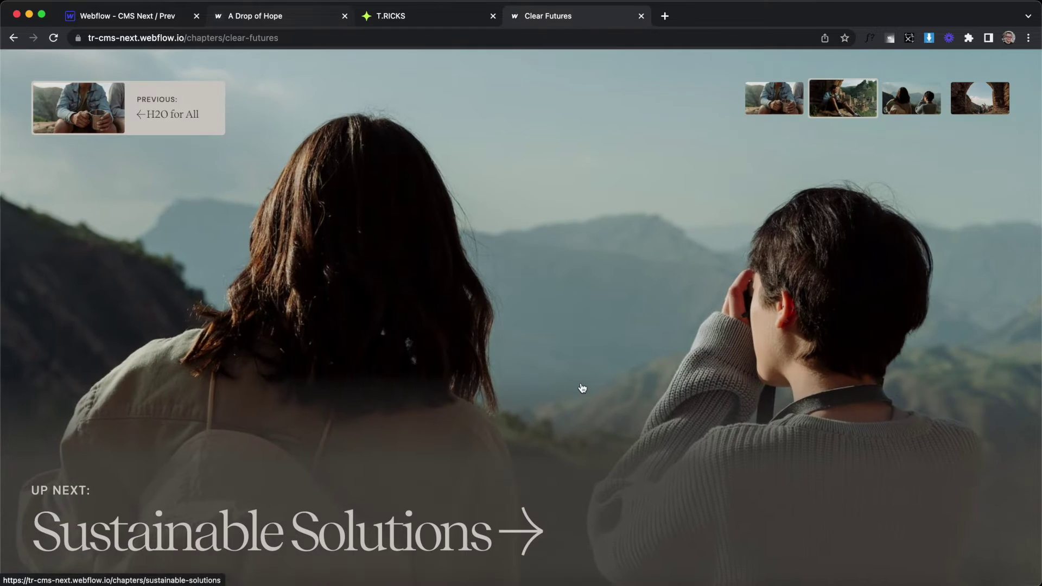
Step: Close the demo chapter pages and copy the CMS Next / Prev script from T.RICKS
click(561, 298)
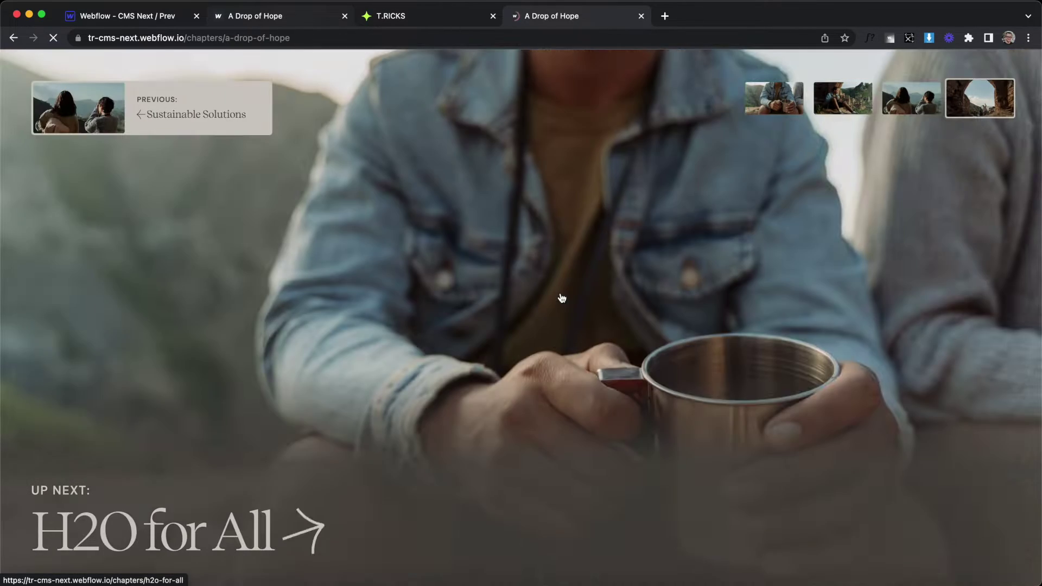
click(114, 113)
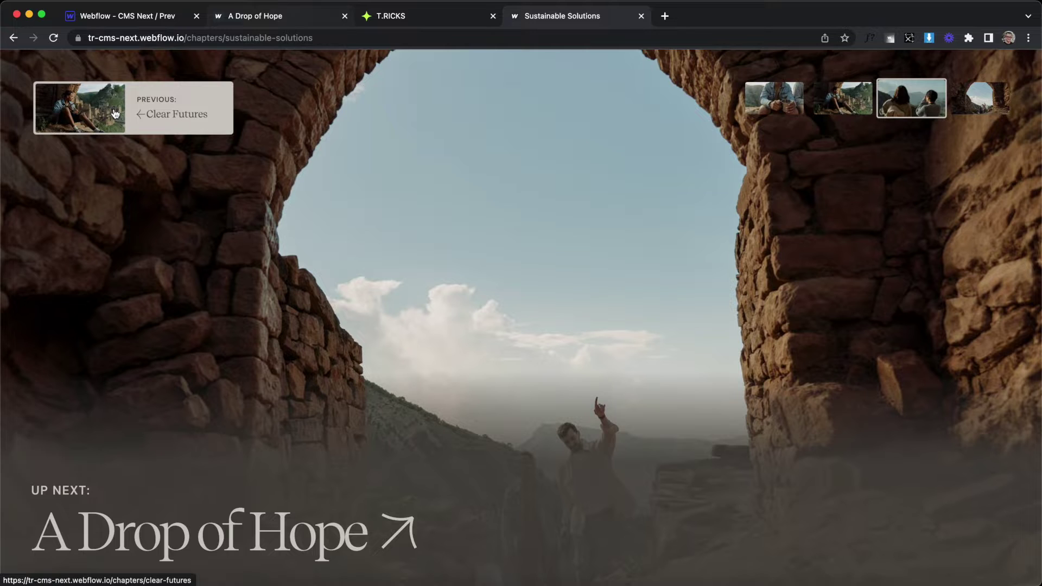
key(super+w)
key(super+w)
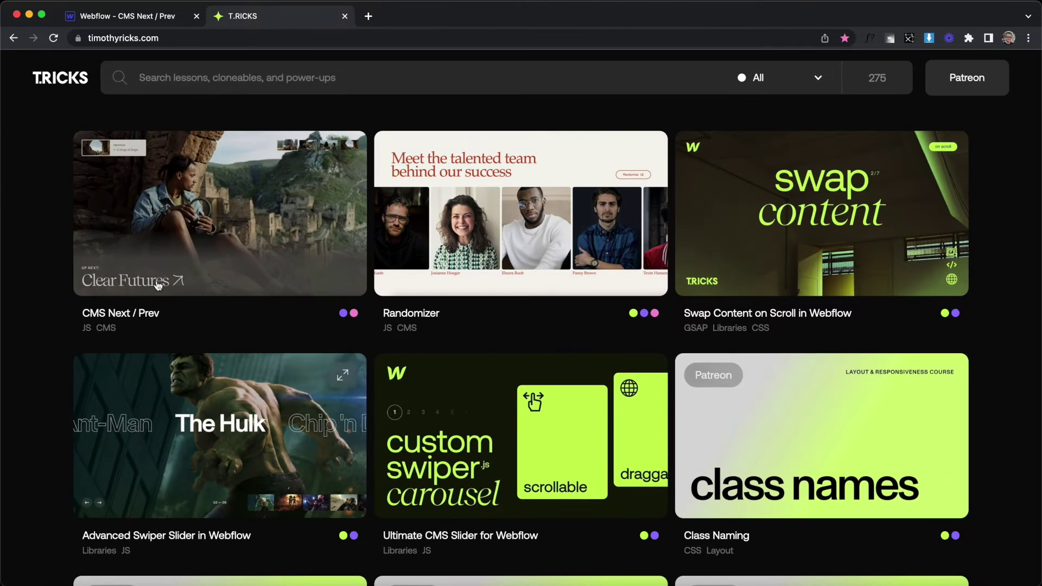
click(159, 286)
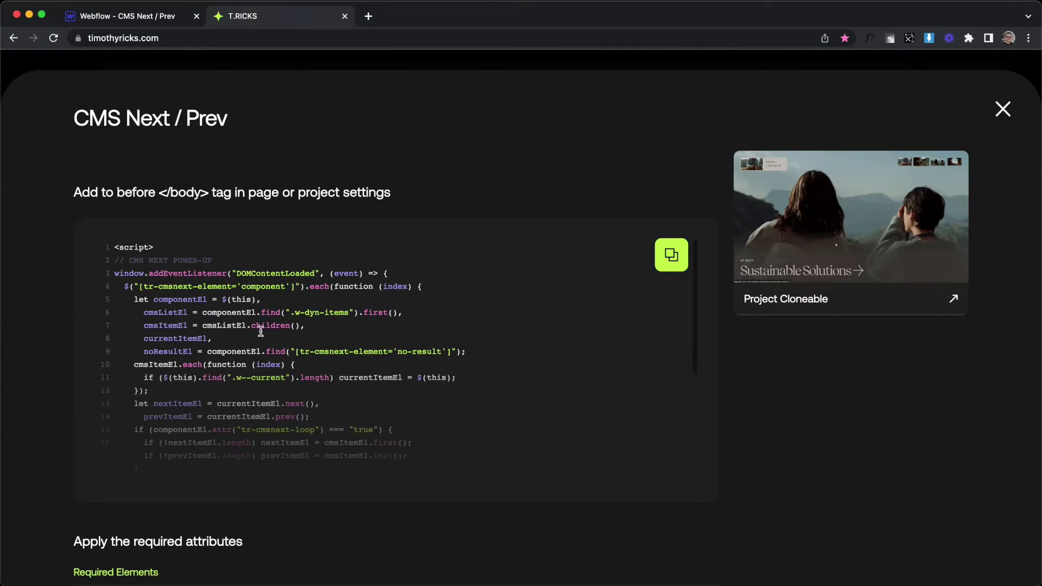
click(665, 265)
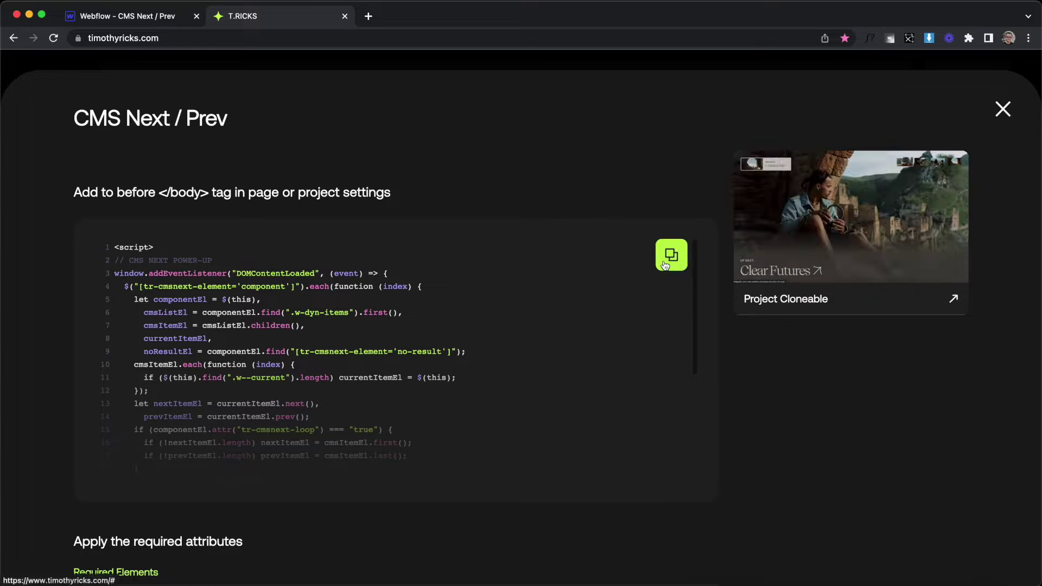
Step: Paste the script into the Chapters Template's Before </body> tag code and save
key(ctrl+shift+Tab)
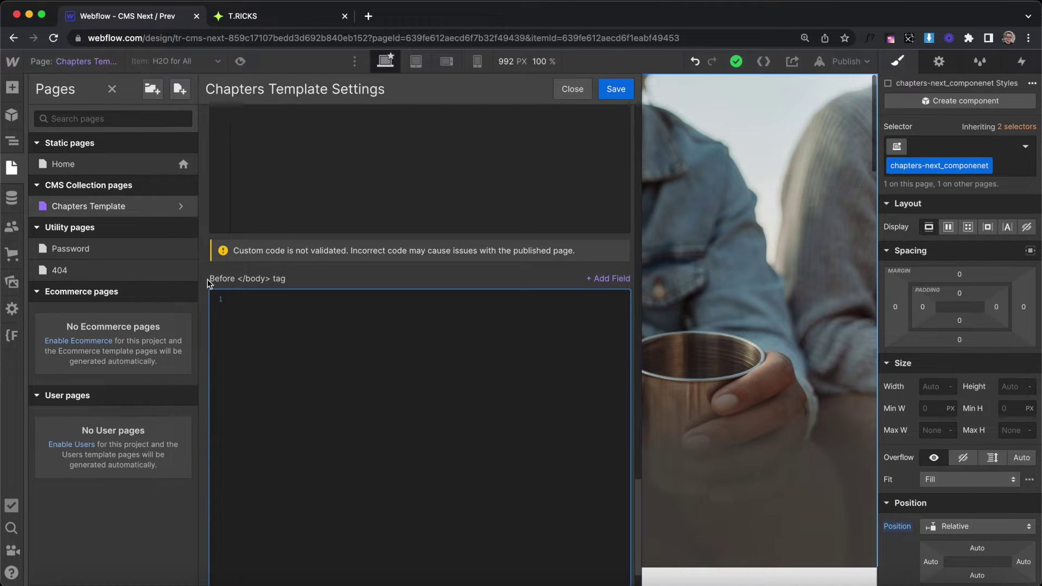
drag(208, 279, 325, 278)
click(307, 391)
key(ctrl+v)
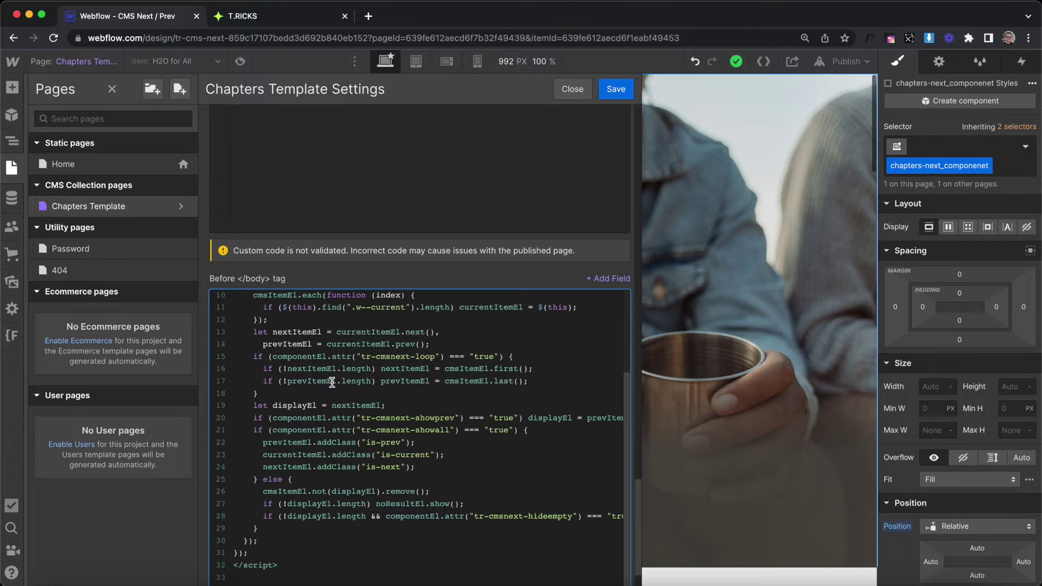
click(609, 87)
Step: Copy tr-cmsnext-element from T.RICKS' required attributes section, then go back to the Webflow Designer
key(ctrl+Tab)
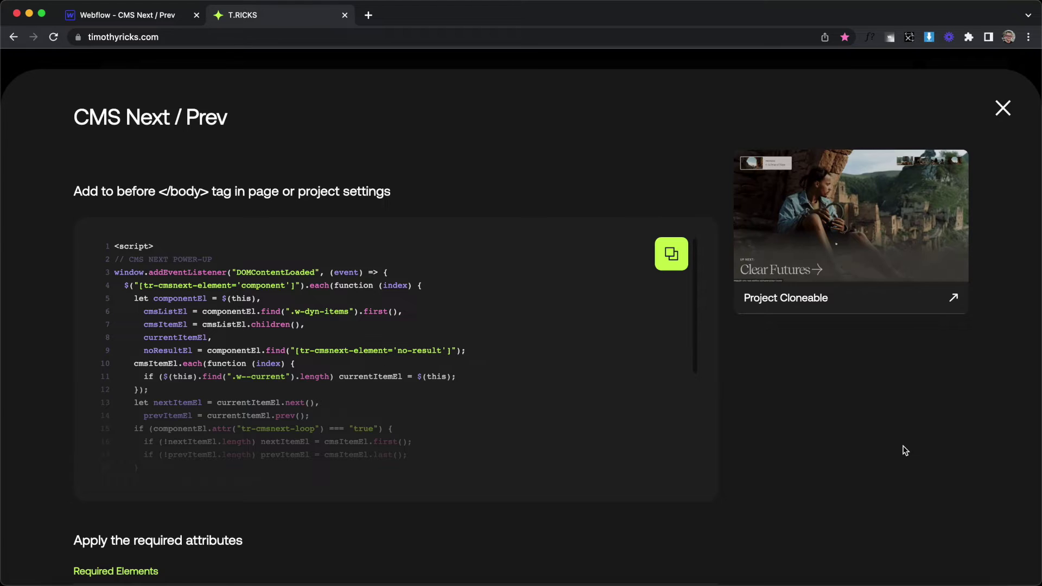
scroll(906, 451, down, 6)
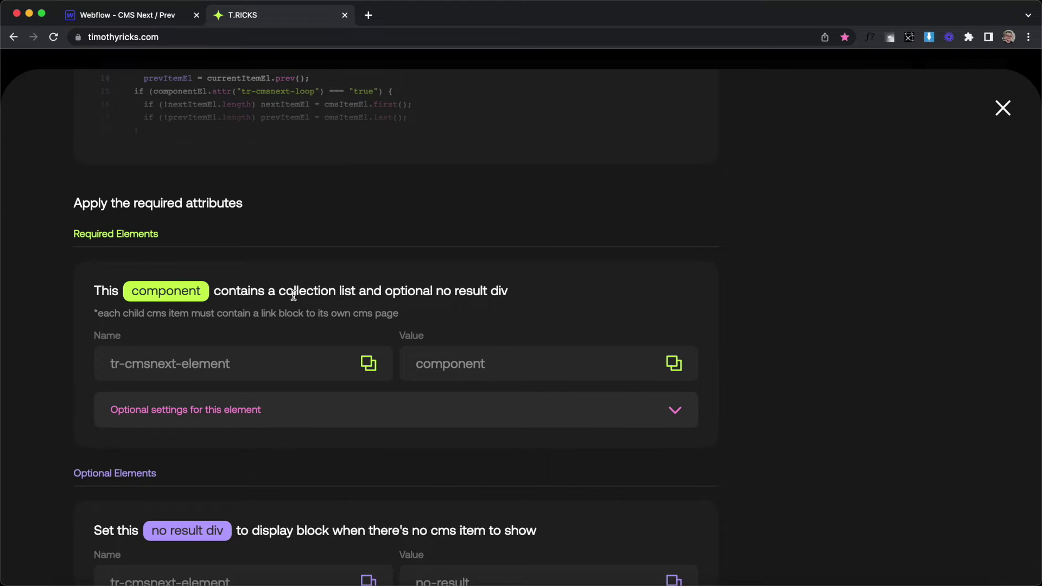
drag(277, 291, 591, 302)
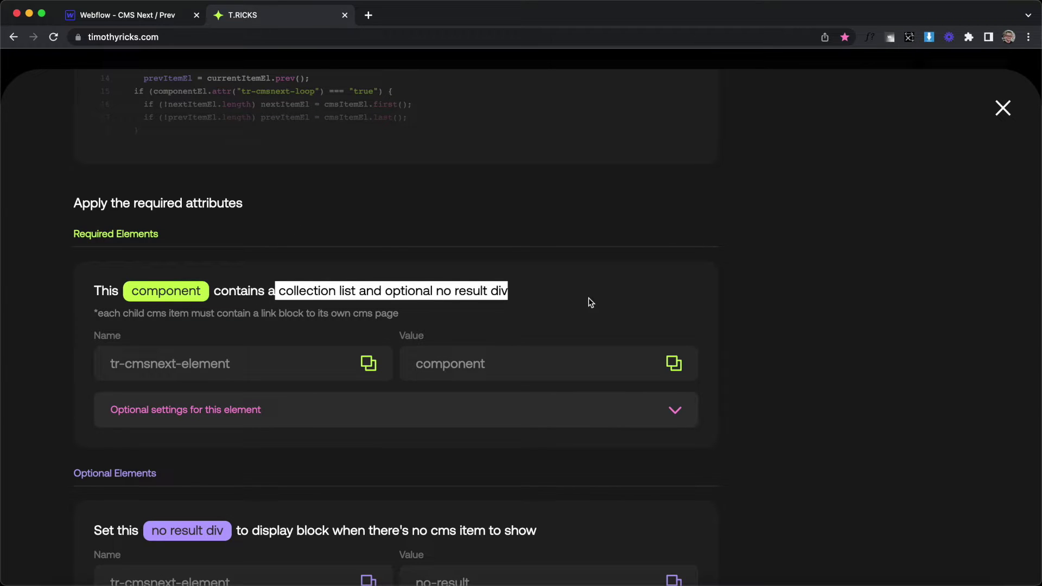
click(591, 302)
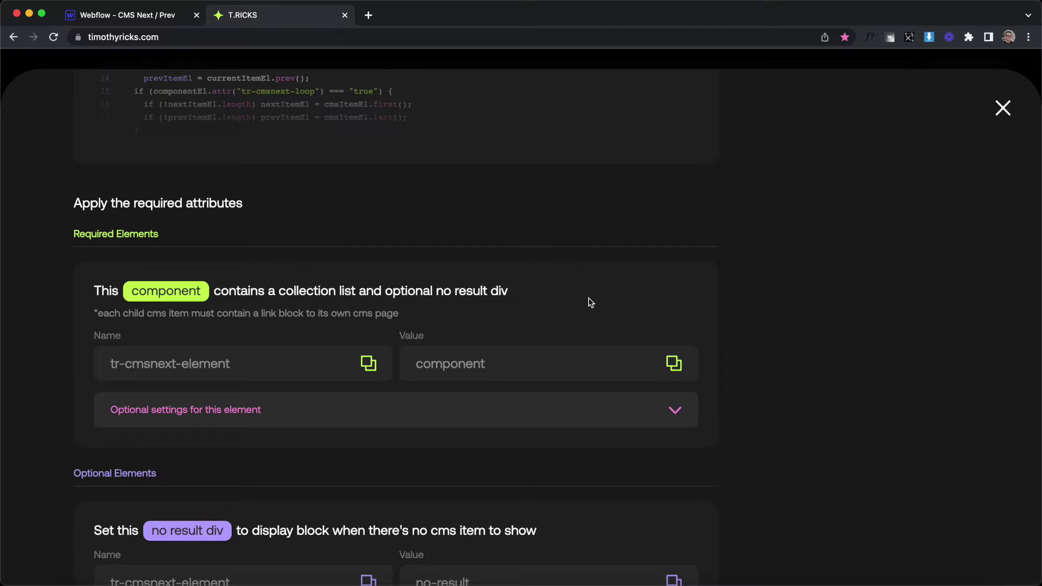
click(302, 350)
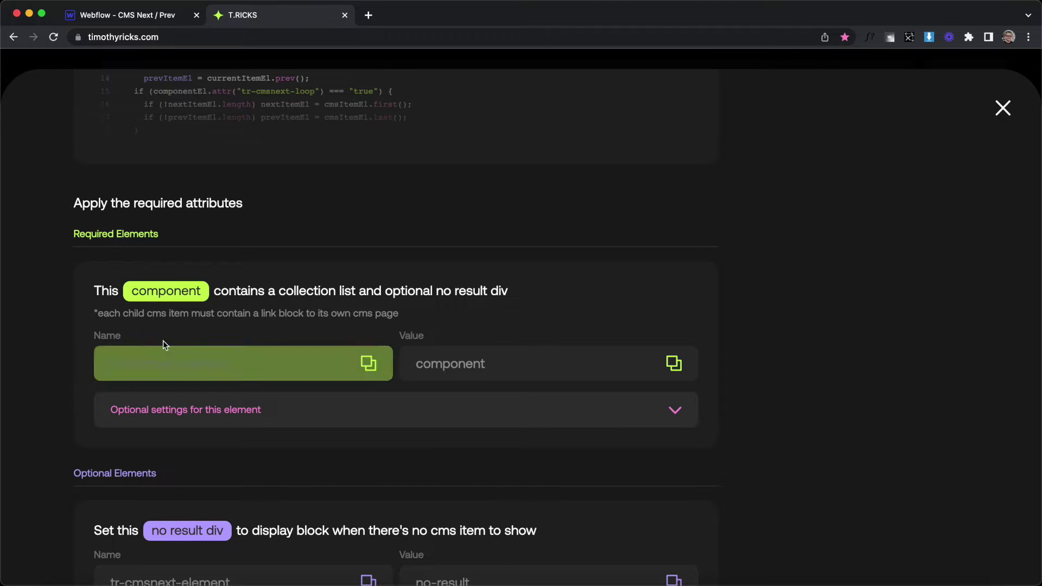
click(145, 23)
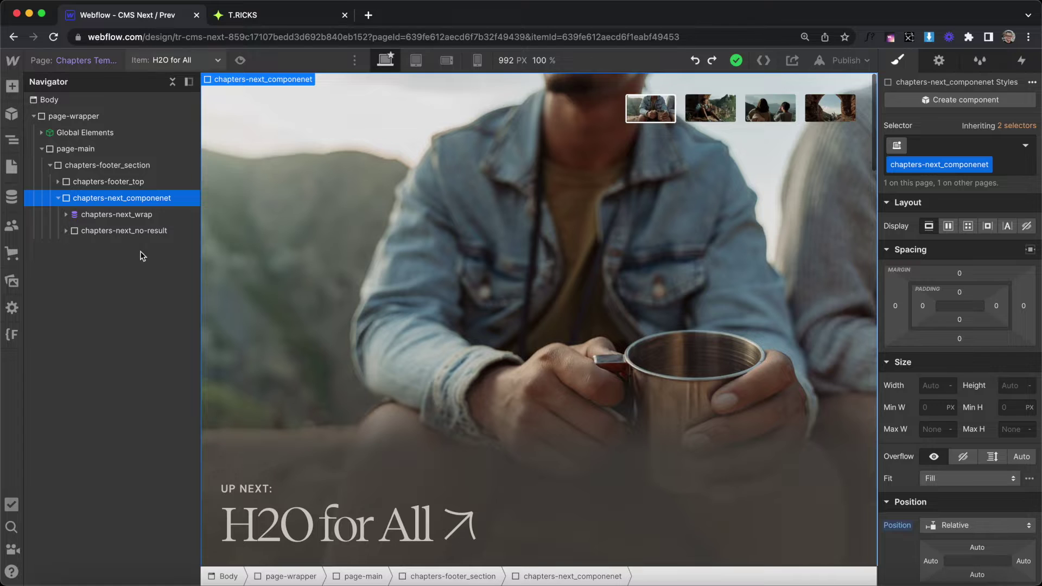
Step: Add the custom attribute tr-cmsnext-element = component to chapters-next_componenet
click(939, 62)
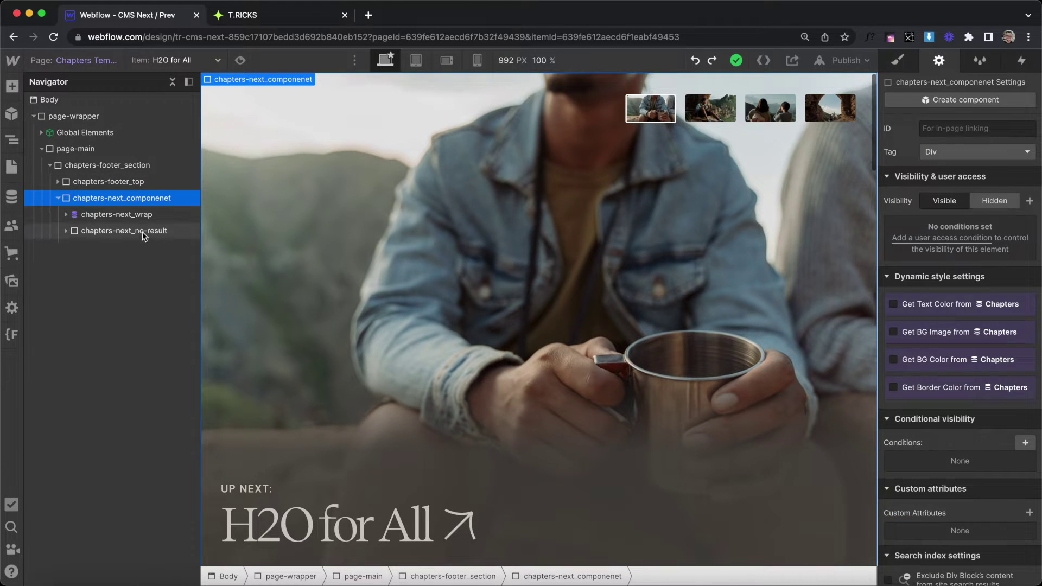
scroll(1022, 464, down, 3)
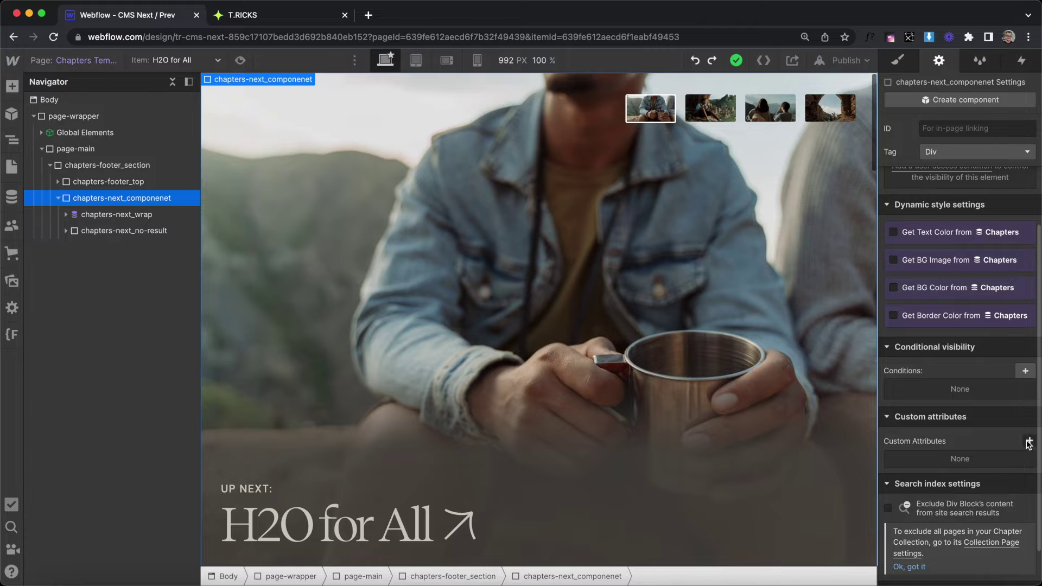
click(1029, 442)
click(933, 480)
key(super+v)
click(949, 510)
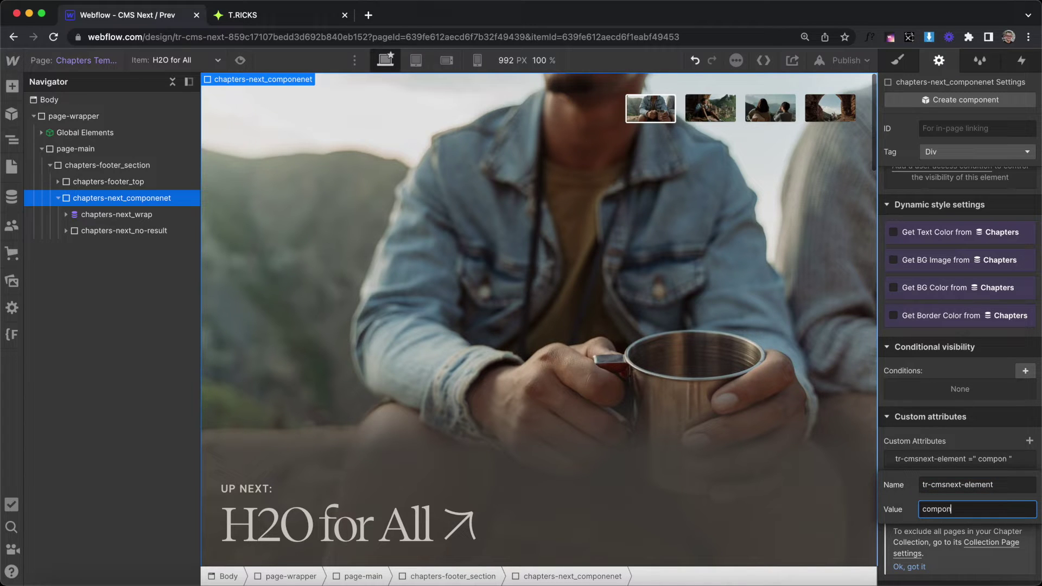
key(Return)
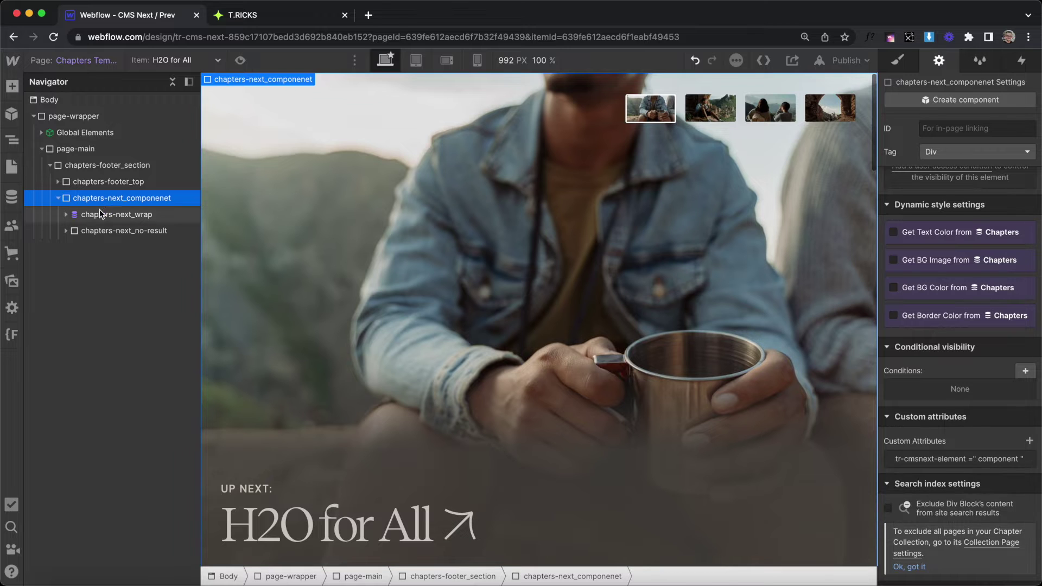
click(88, 216)
Step: Link the chapters-next_link block to the Current Chapter collection page
scroll(415, 304, down, 12)
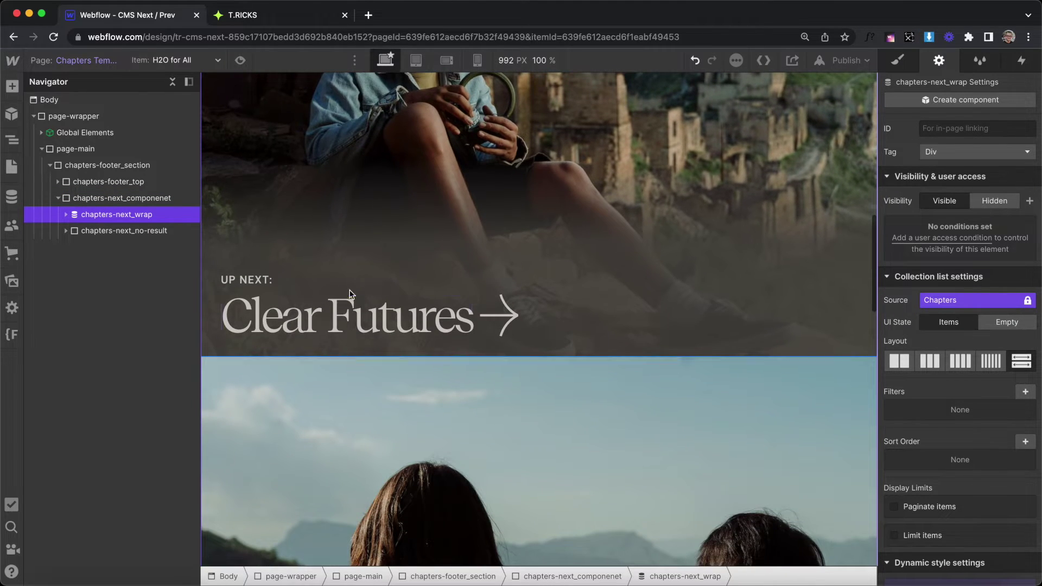
scroll(348, 291, down, 5)
click(173, 60)
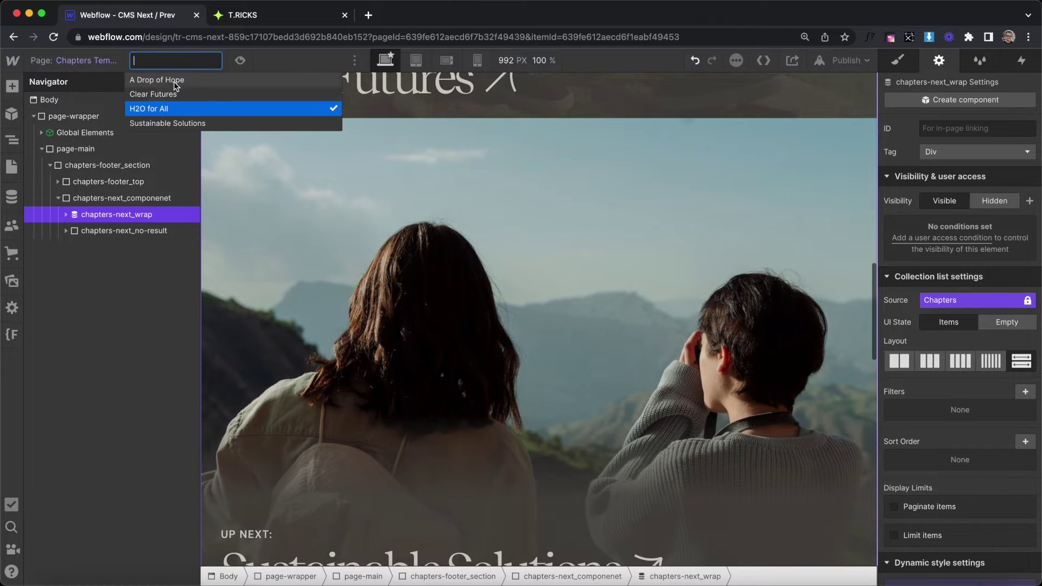
key(Escape)
scroll(568, 314, down, 10)
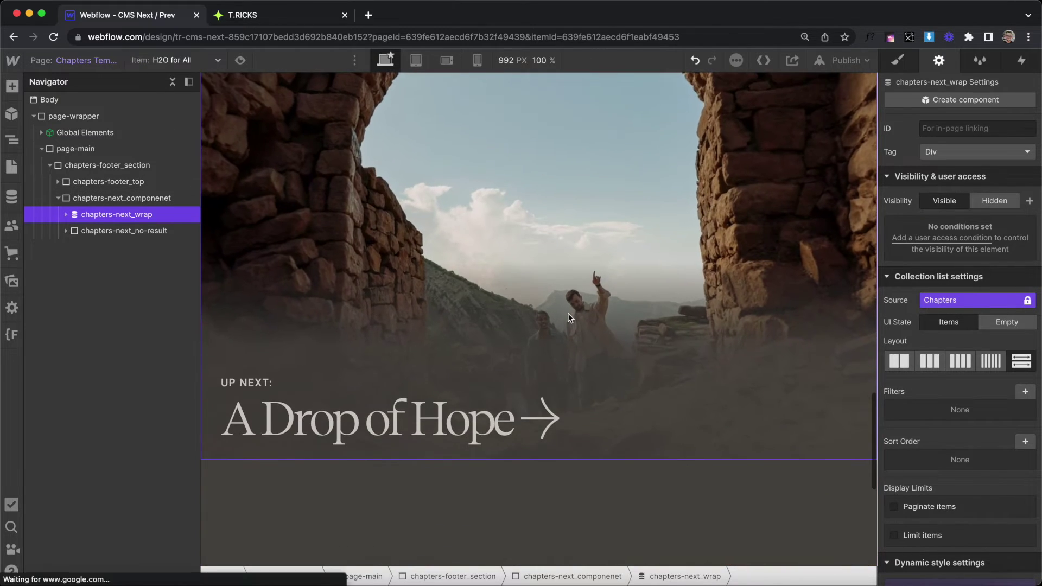
click(66, 214)
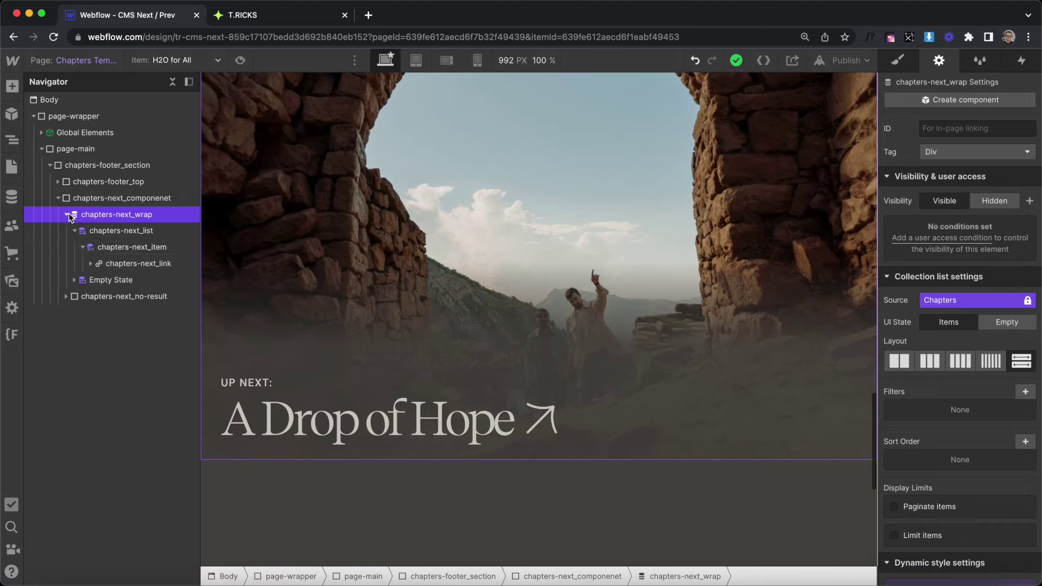
click(134, 265)
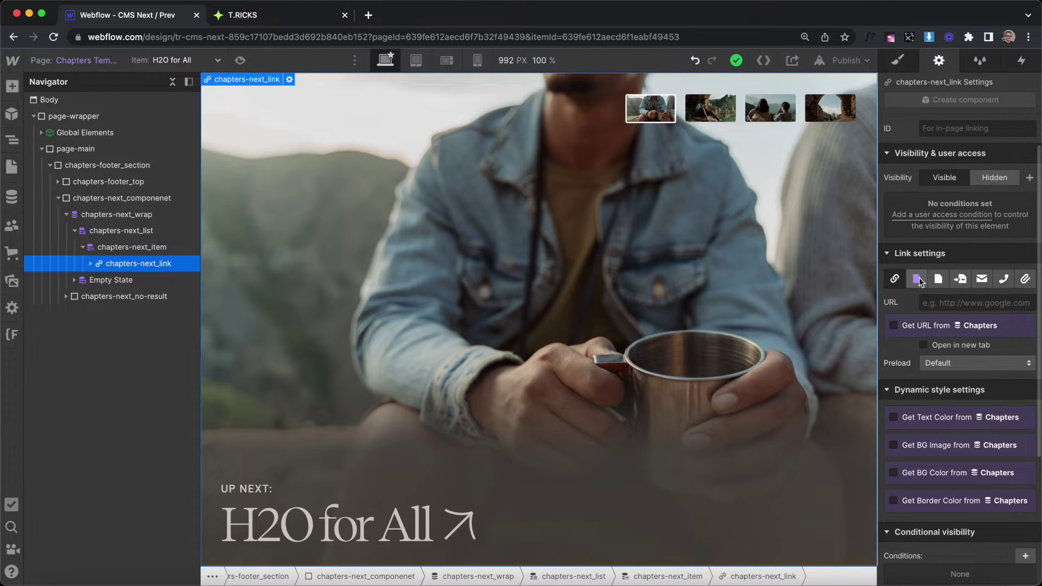
click(919, 280)
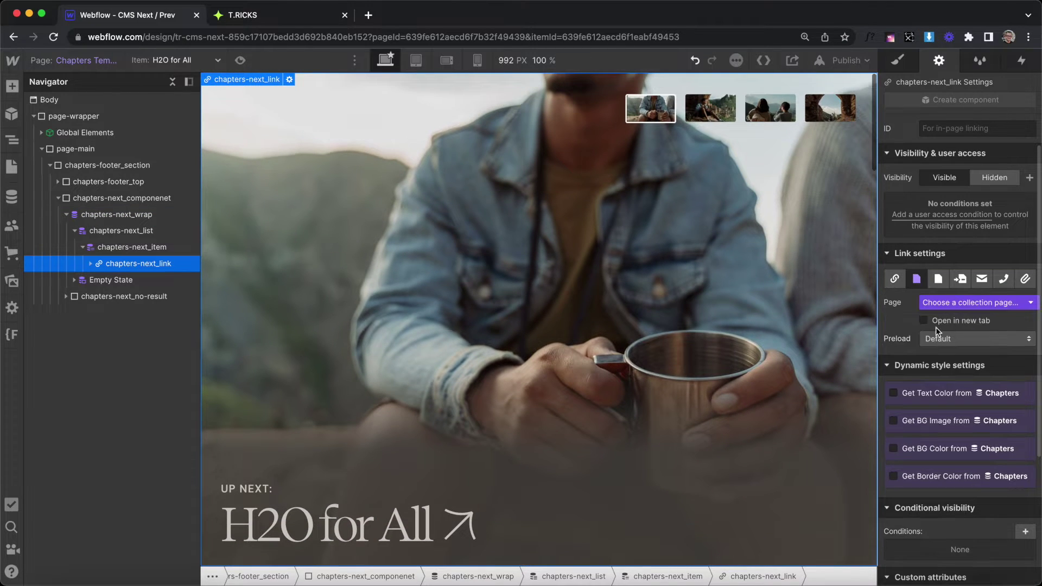
click(947, 303)
click(949, 333)
Step: Set the chapters-next_no-result block's Display to None
scroll(524, 260, down, 15)
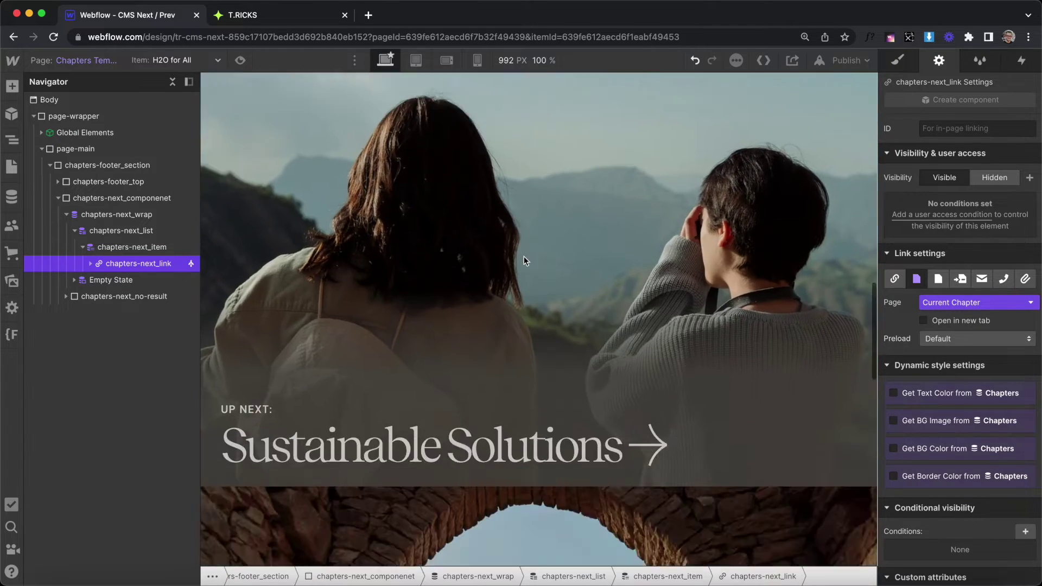
scroll(526, 272, down, 5)
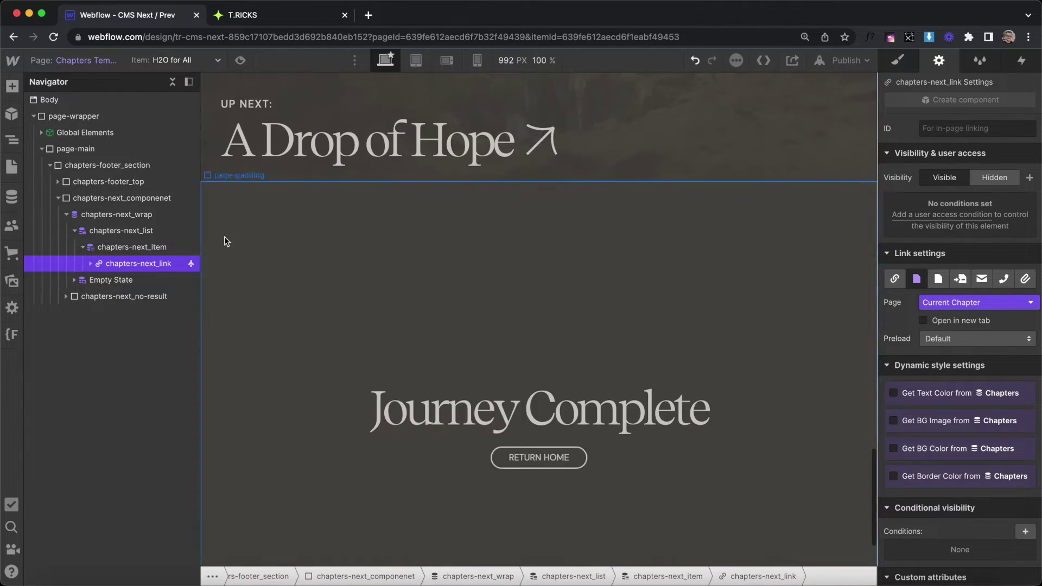
click(138, 298)
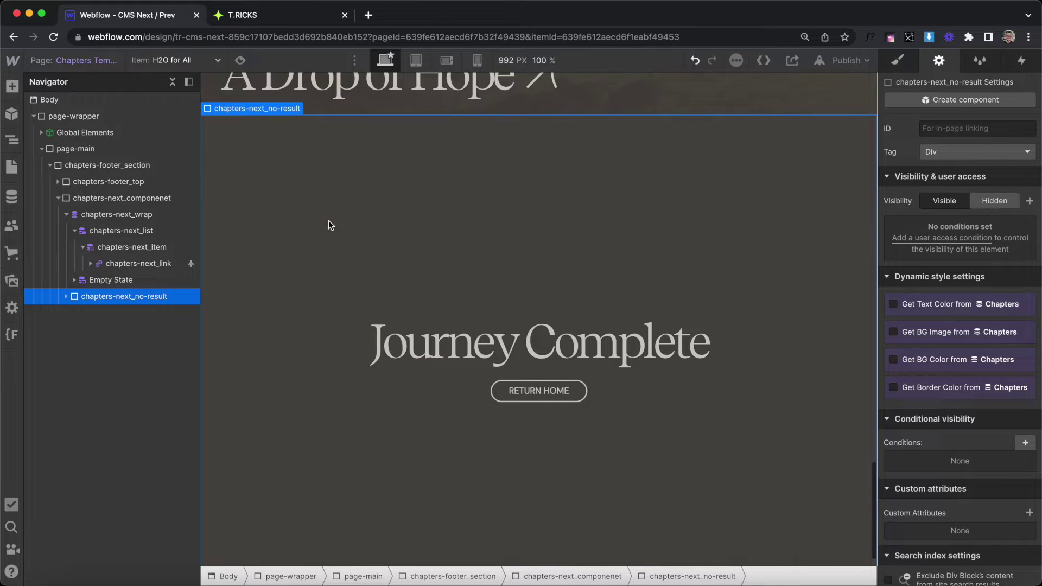
scroll(565, 228, up, 1)
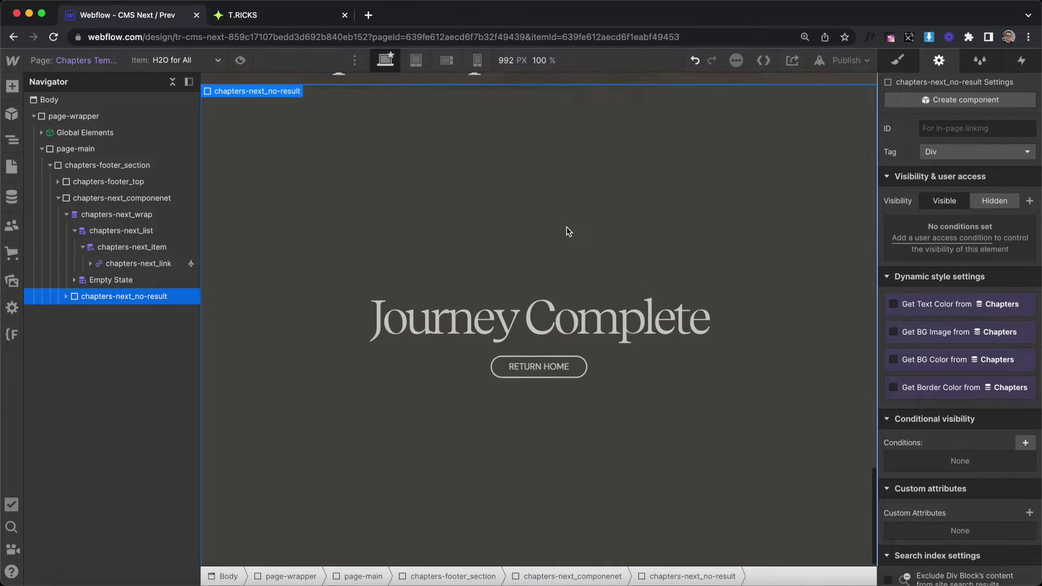
click(910, 64)
click(1026, 207)
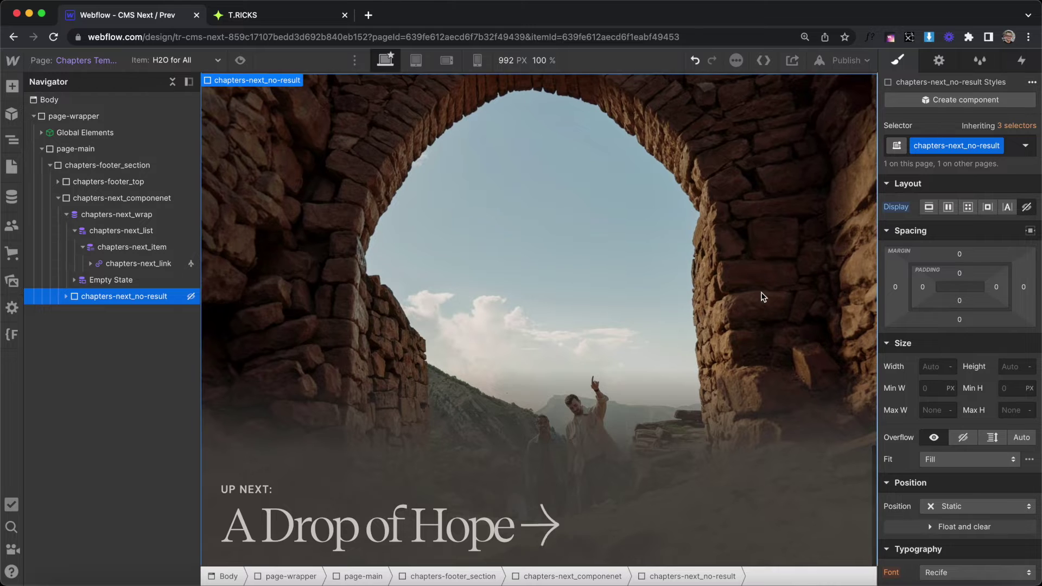
Step: Copy the no-result attribute name from the T.RICKS reference page and return to Webflow
click(939, 60)
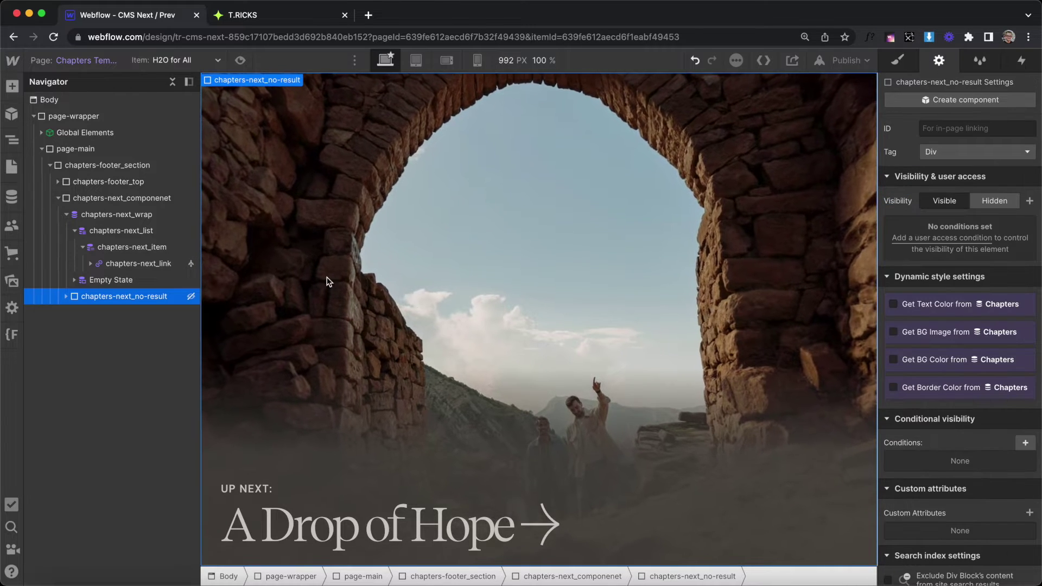
click(263, 17)
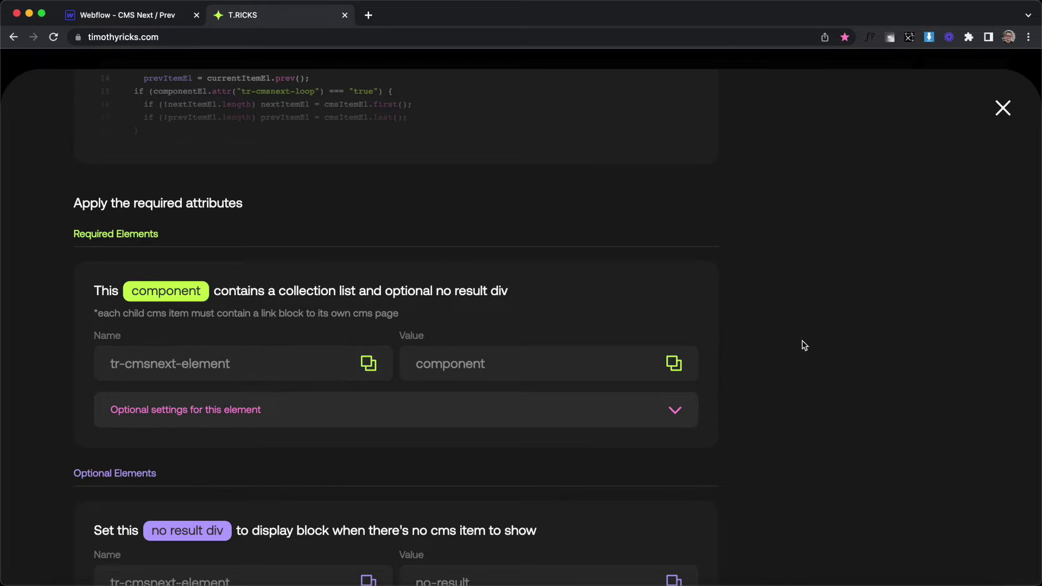
scroll(809, 364, down, 3)
click(260, 471)
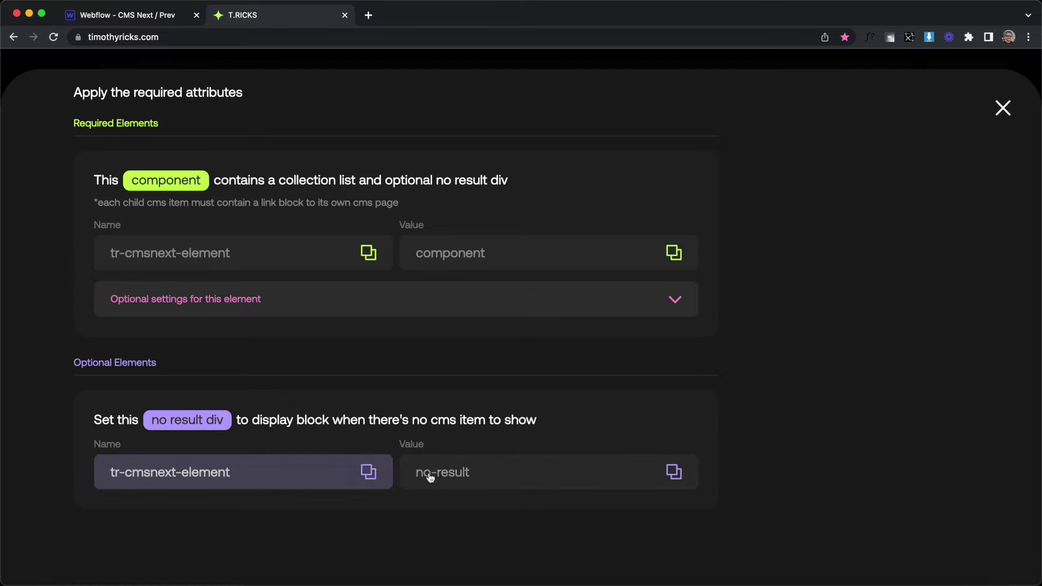
click(186, 9)
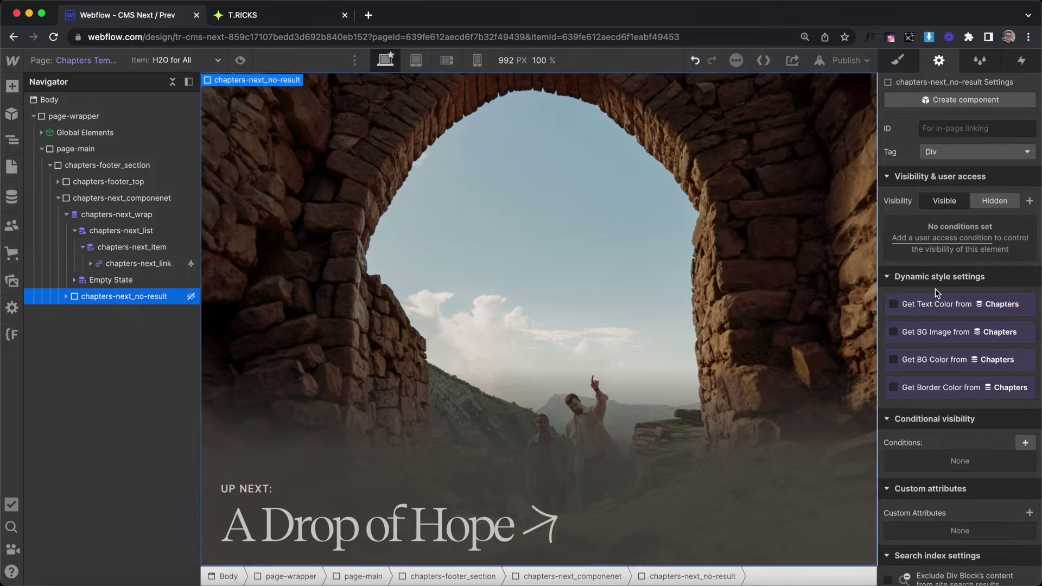
Step: Add tr-cmsnext-element = no-result to the no-result block and publish to the selected domains
click(1030, 513)
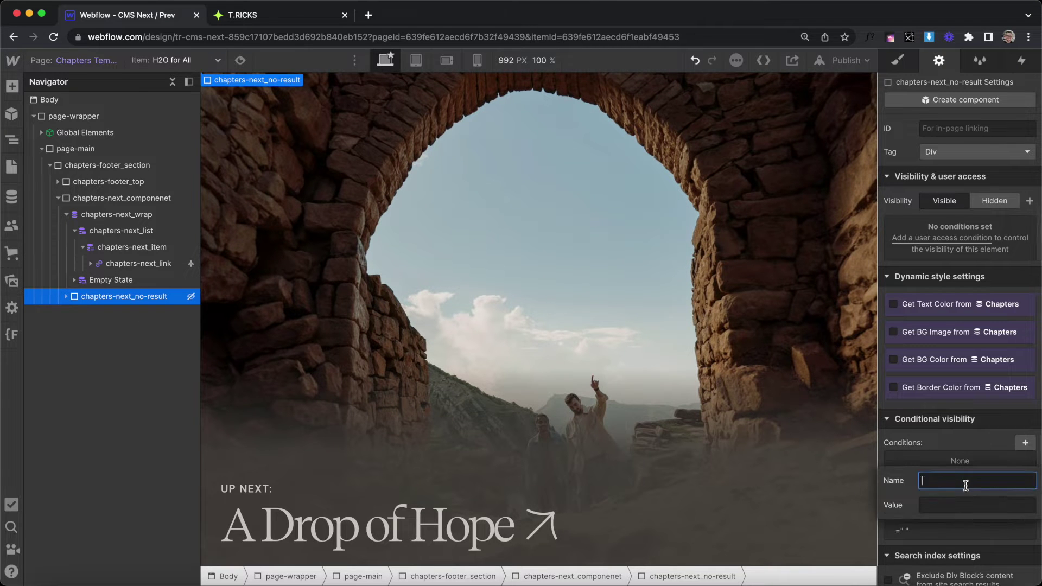
text(tr-cmsnext-element)
click(940, 506)
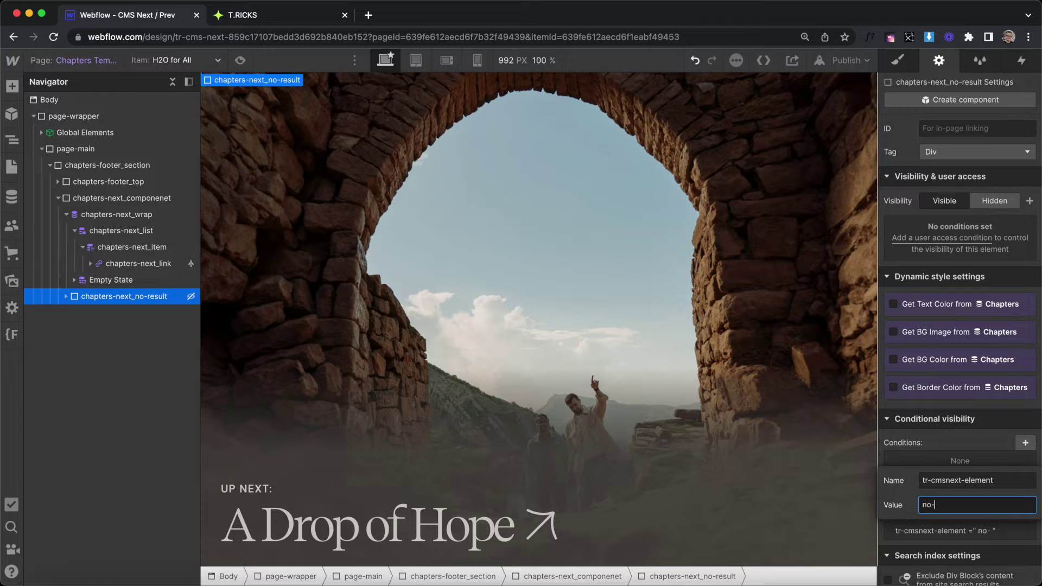
key(Return)
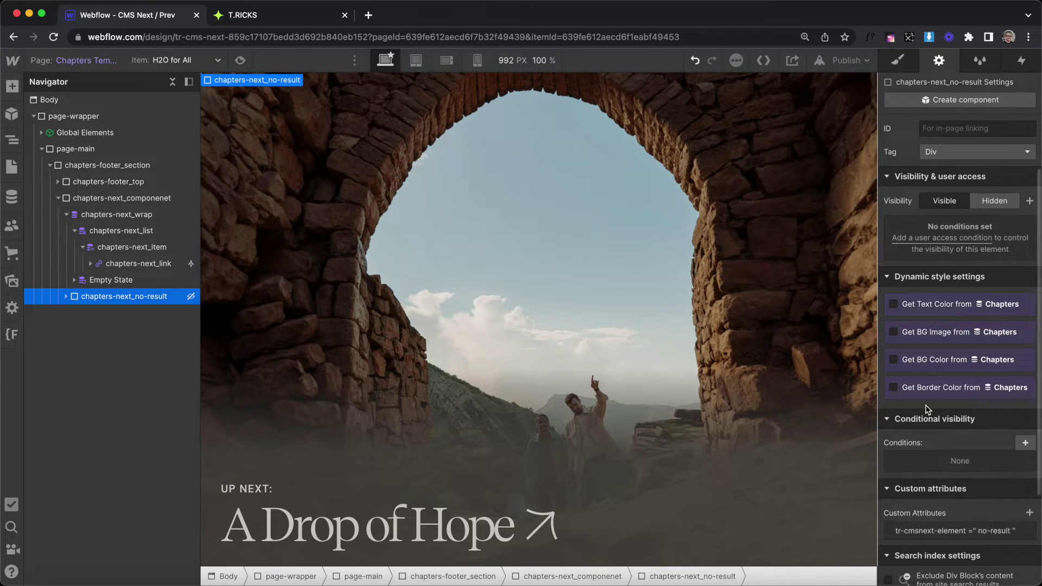
click(847, 60)
click(803, 231)
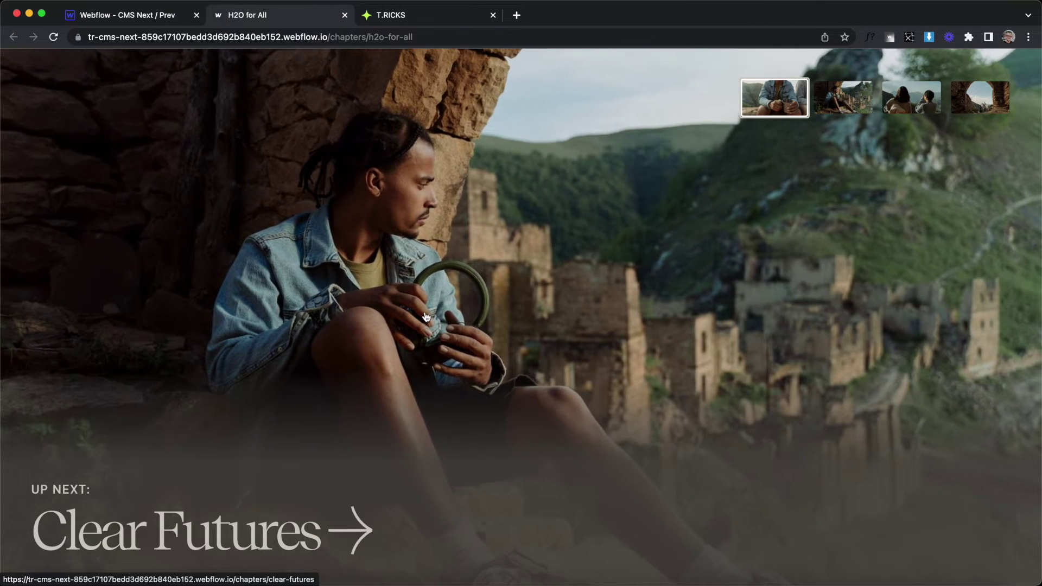
Step: Click through Clear Futures and Sustainable Solutions to A Drop of Hope's Journey Complete message
click(844, 104)
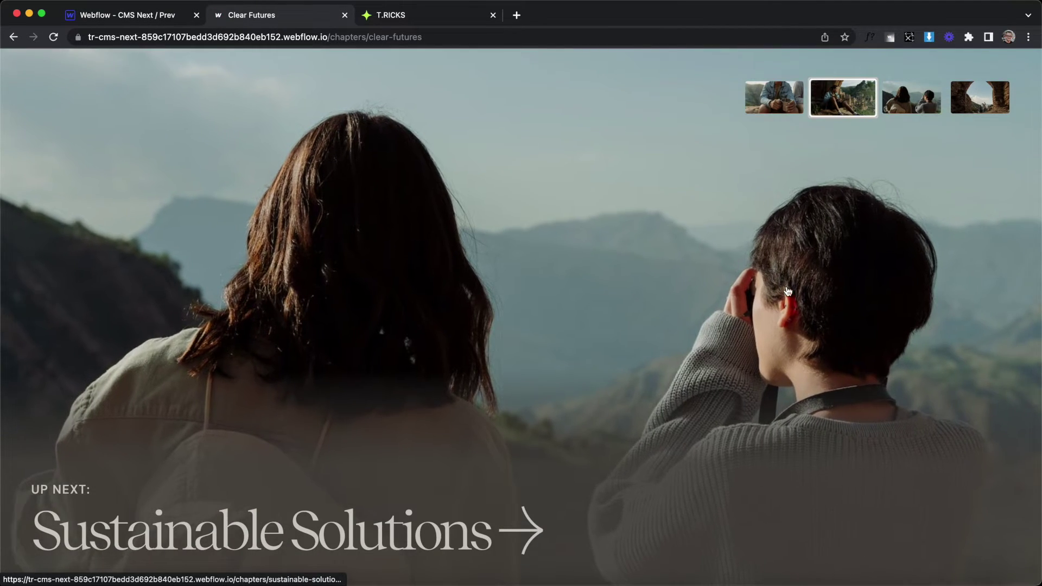
click(465, 303)
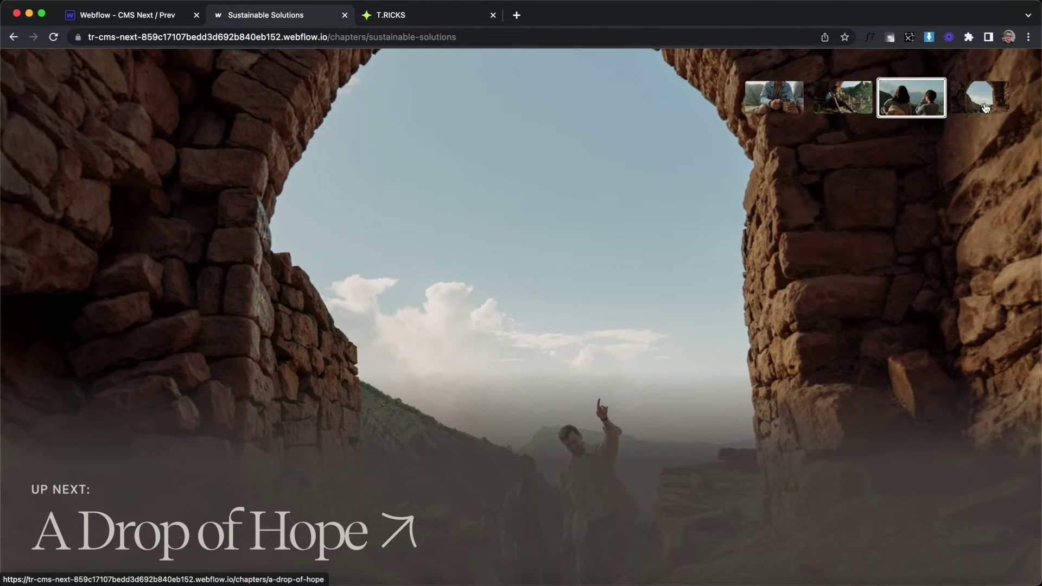
click(456, 419)
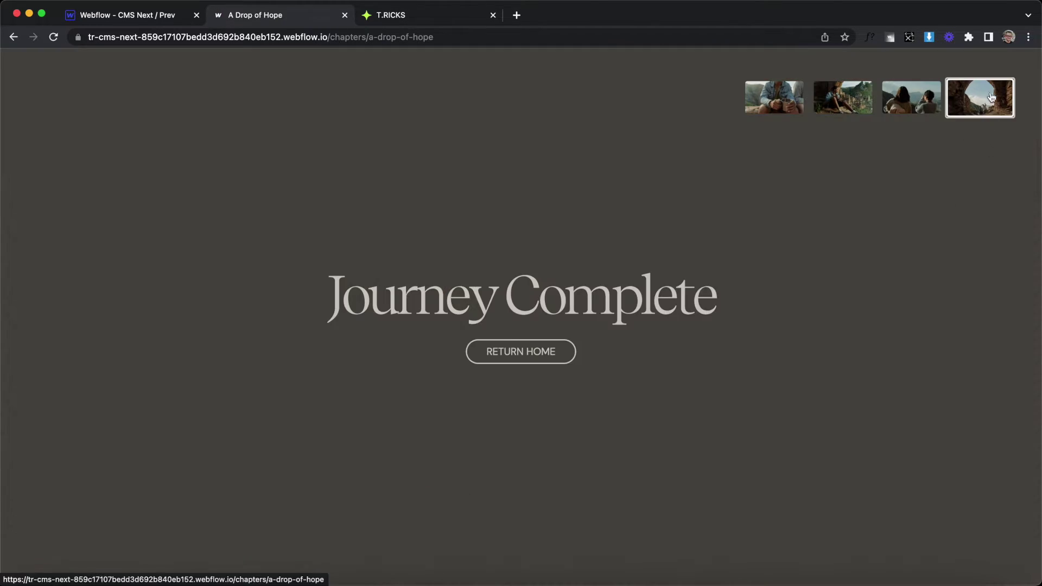
drag(344, 303, 779, 306)
click(779, 306)
Step: Expand T.RICKS' optional settings, copy tr-cmsnext-loop, and return to the A Drop of Hope page
click(385, 16)
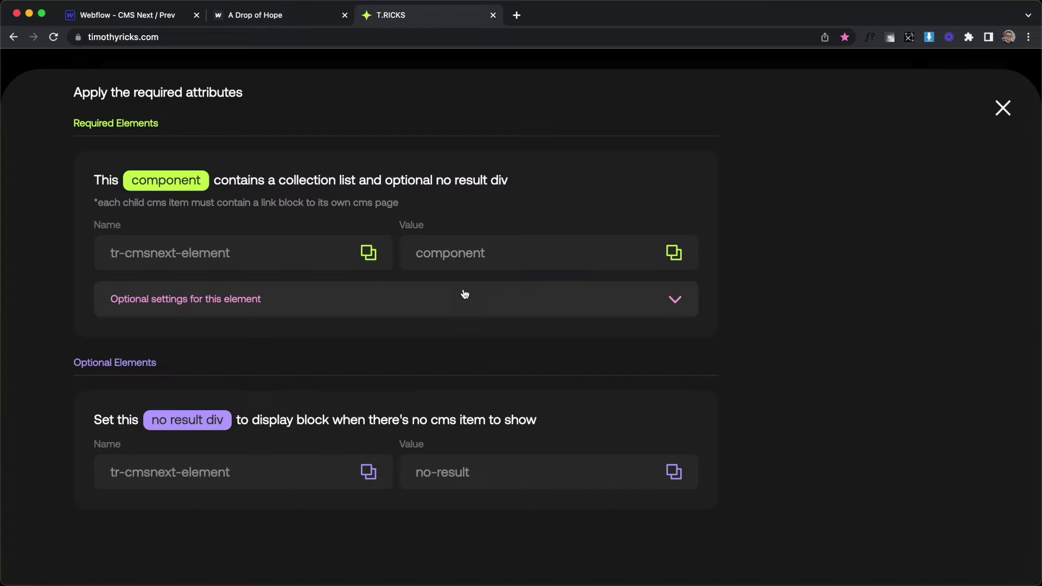
click(268, 305)
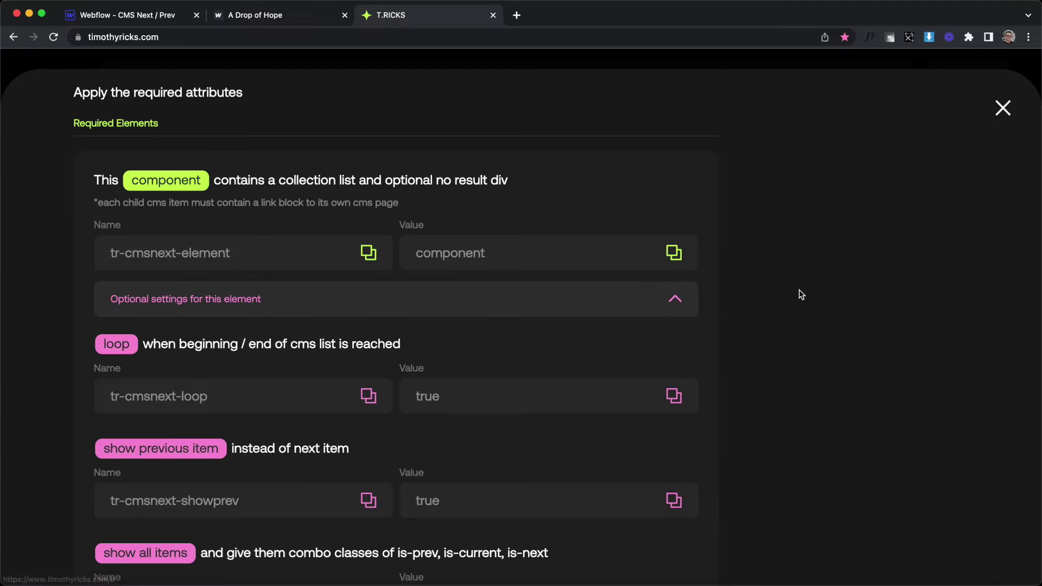
scroll(802, 295, down, 2)
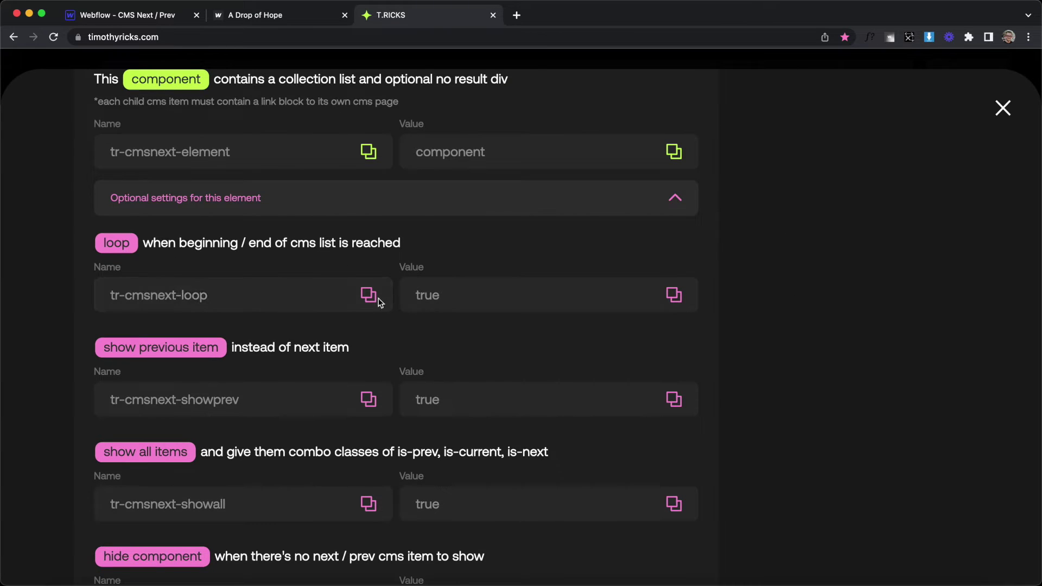
click(298, 293)
click(295, 15)
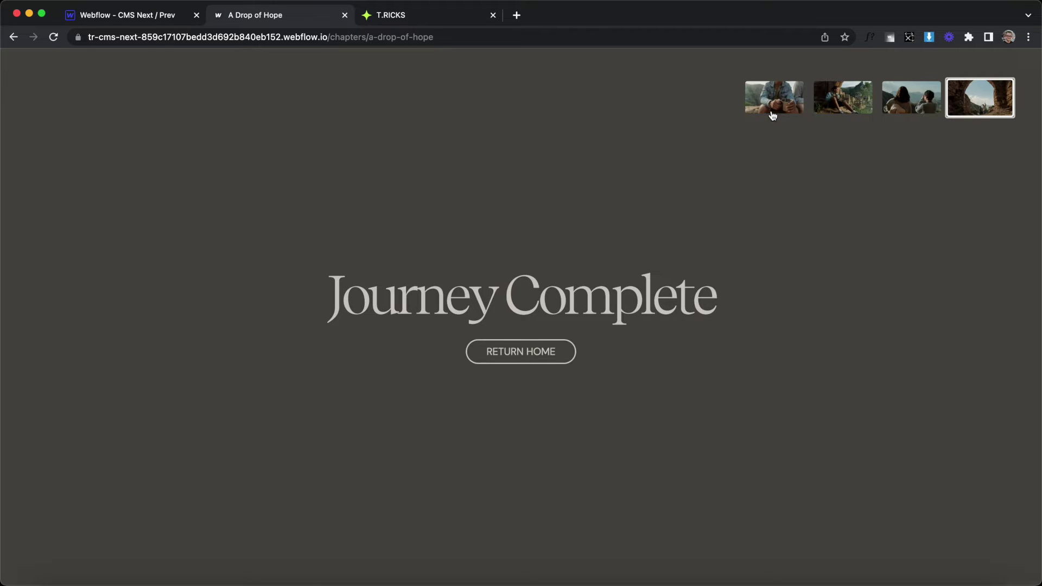
Step: Add tr-cmsnext-loop = true to chapters-next_componenet and check the published chapter page
click(143, 16)
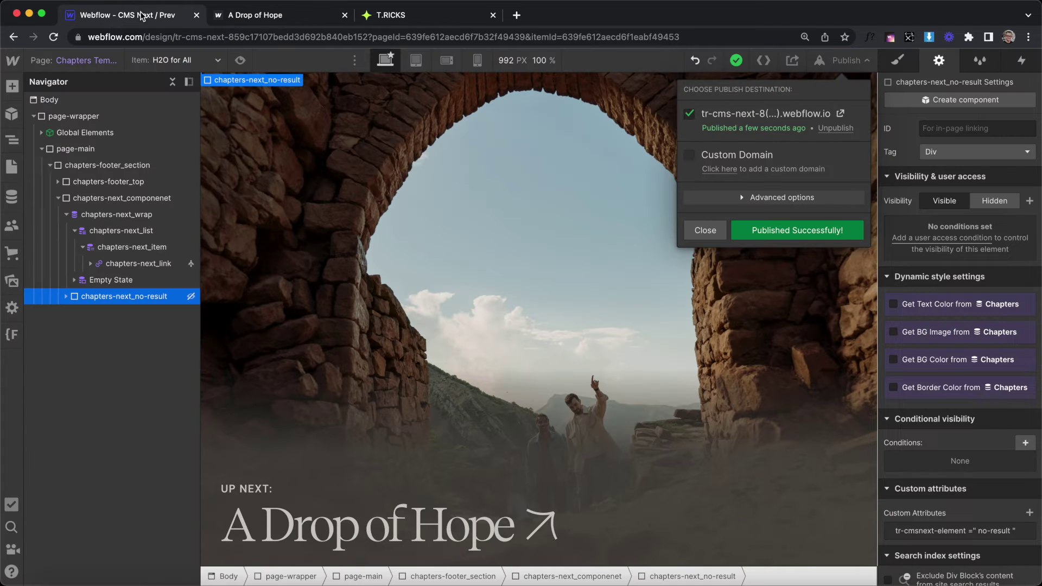
click(122, 198)
scroll(986, 485, down, 3)
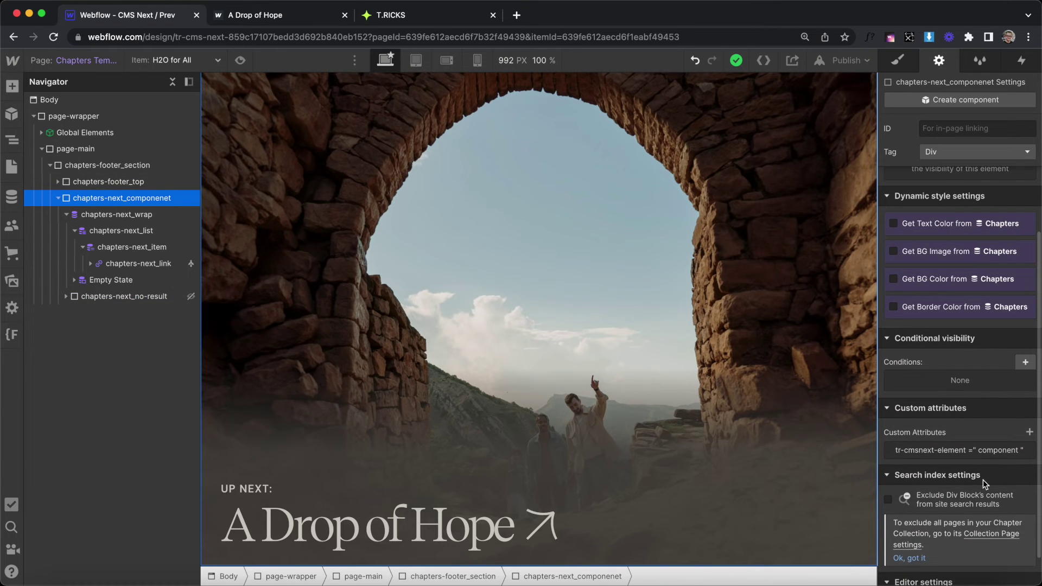
click(1030, 432)
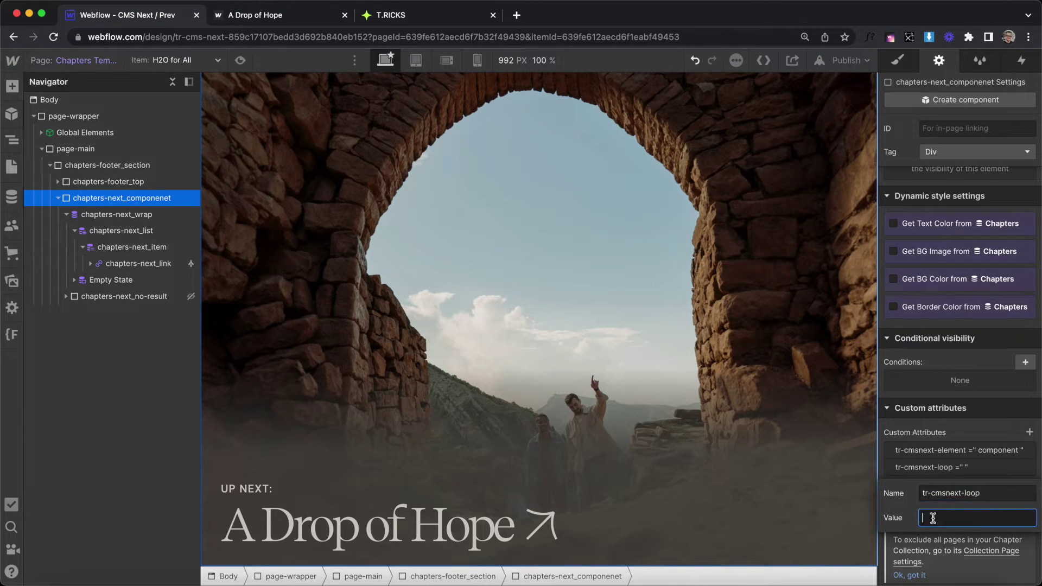
key(Return)
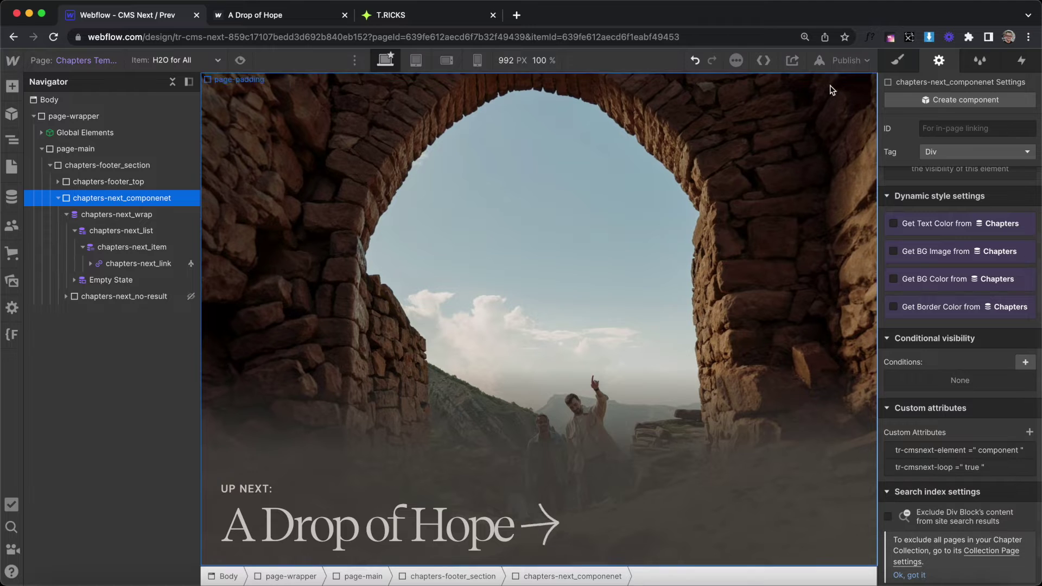
key(ctrl+Tab)
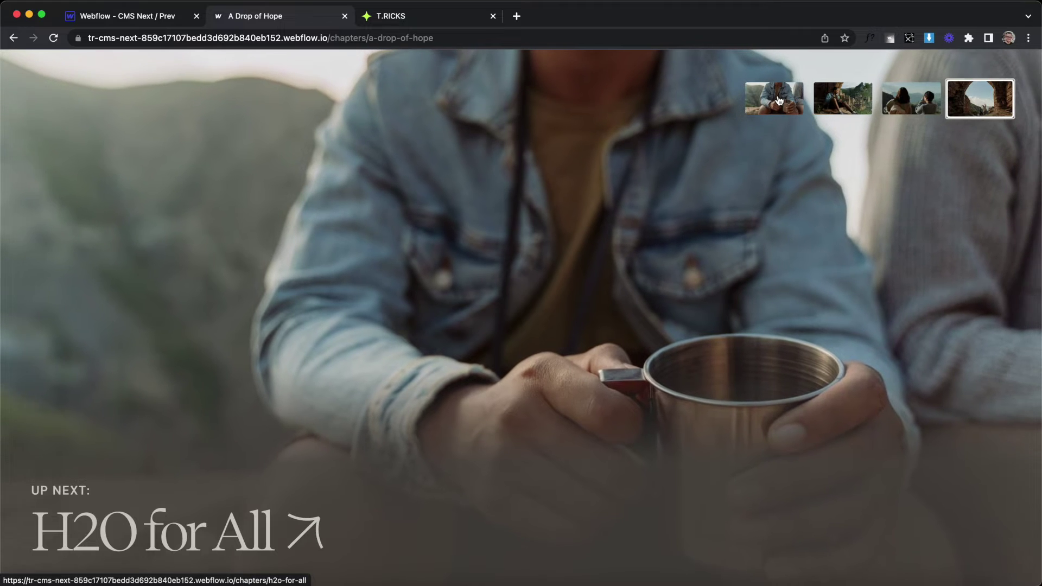
key(ctrl+shift+Tab)
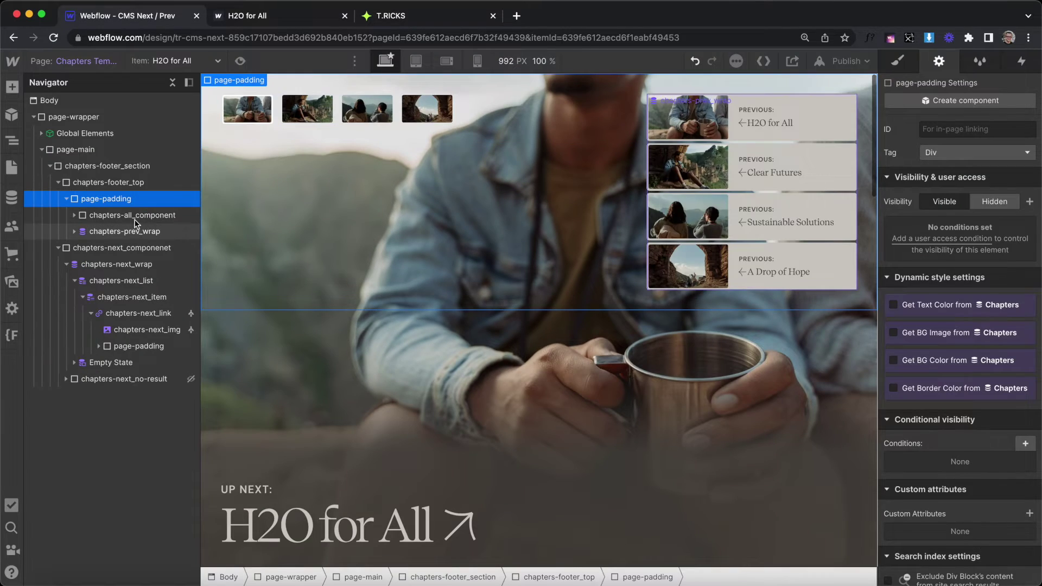
Step: Move chapters-prev_wrap above chapters-all_component and link chapters-prev_link to Current Chapter
drag(134, 223, 136, 211)
click(399, 122)
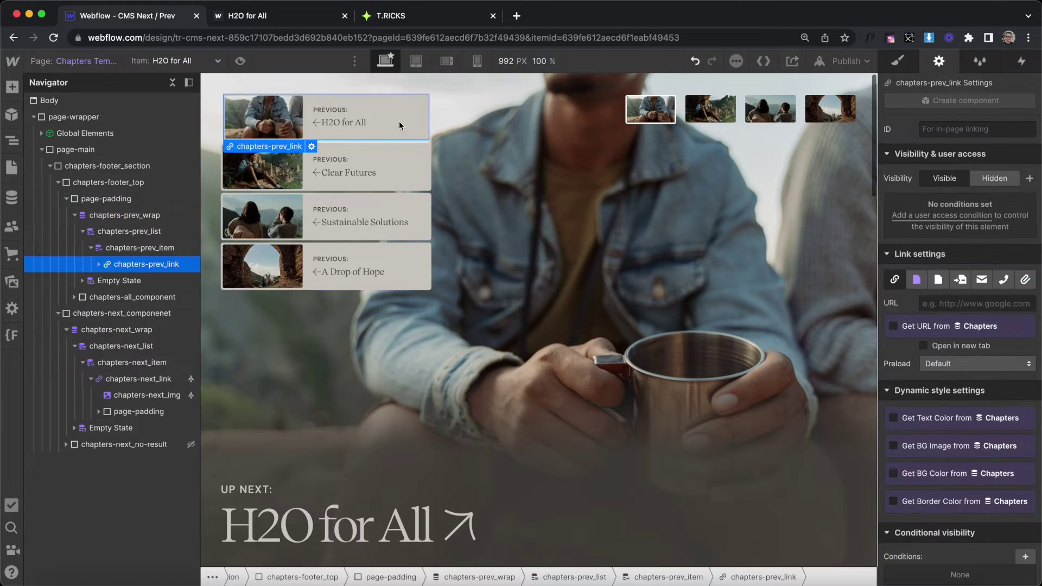
click(917, 280)
click(937, 304)
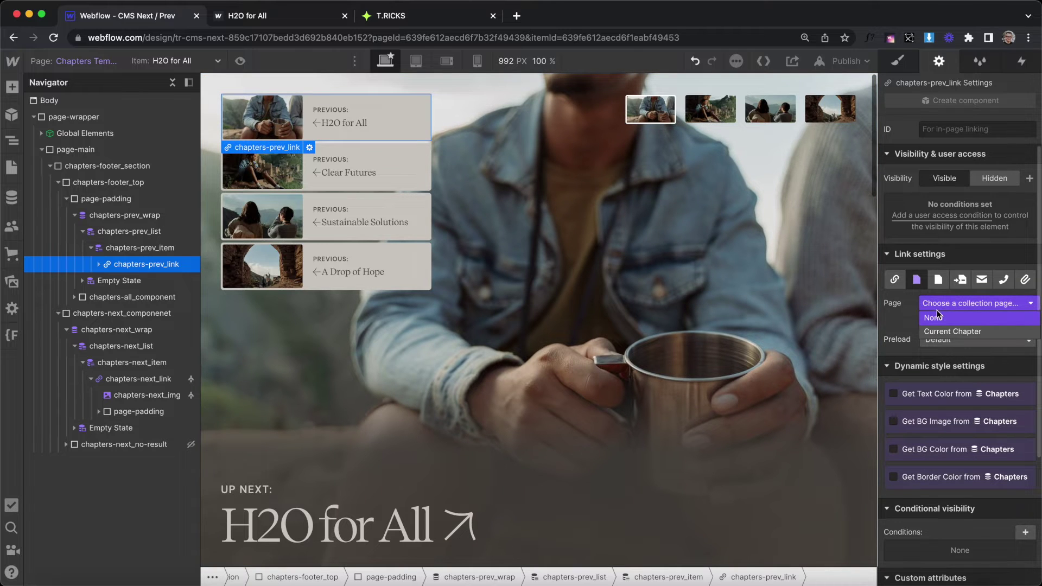
click(953, 331)
Step: Copy tr-cmsnext-element from T.RICKS and highlight the no result div and collection list notes
click(422, 15)
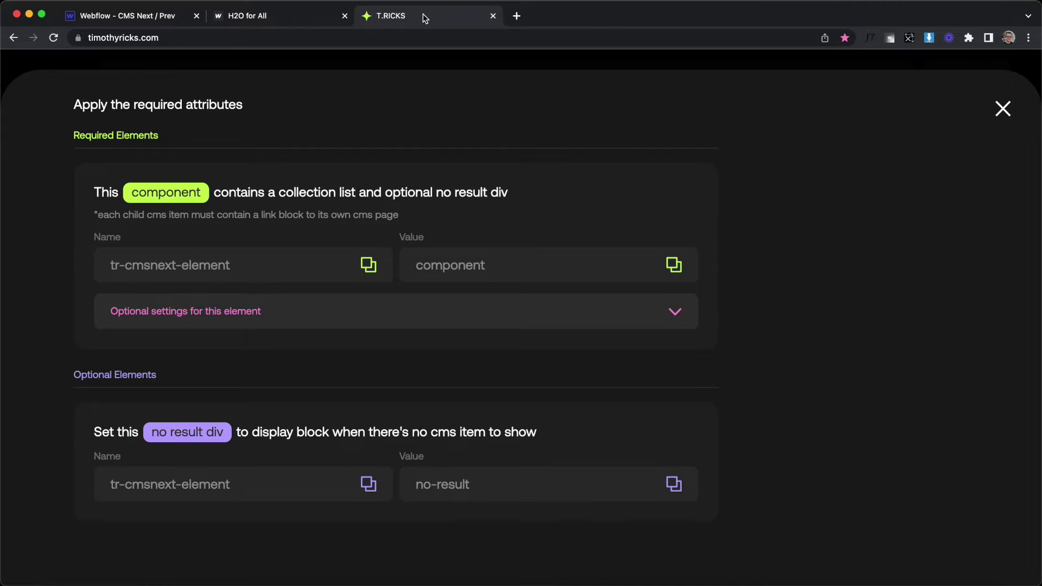
click(264, 265)
drag(435, 193, 544, 196)
click(438, 194)
drag(352, 192, 283, 193)
Step: Select chapters-prev_wrap and add the custom attribute tr-cmsnext-element = component
click(130, 17)
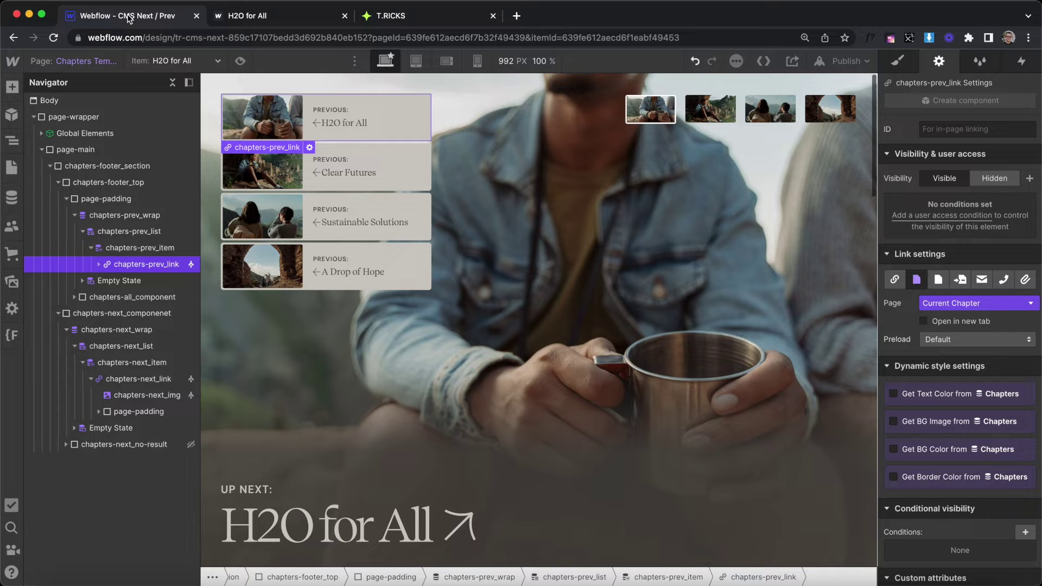
click(132, 217)
scroll(1009, 450, down, 3)
scroll(1009, 451, down, 3)
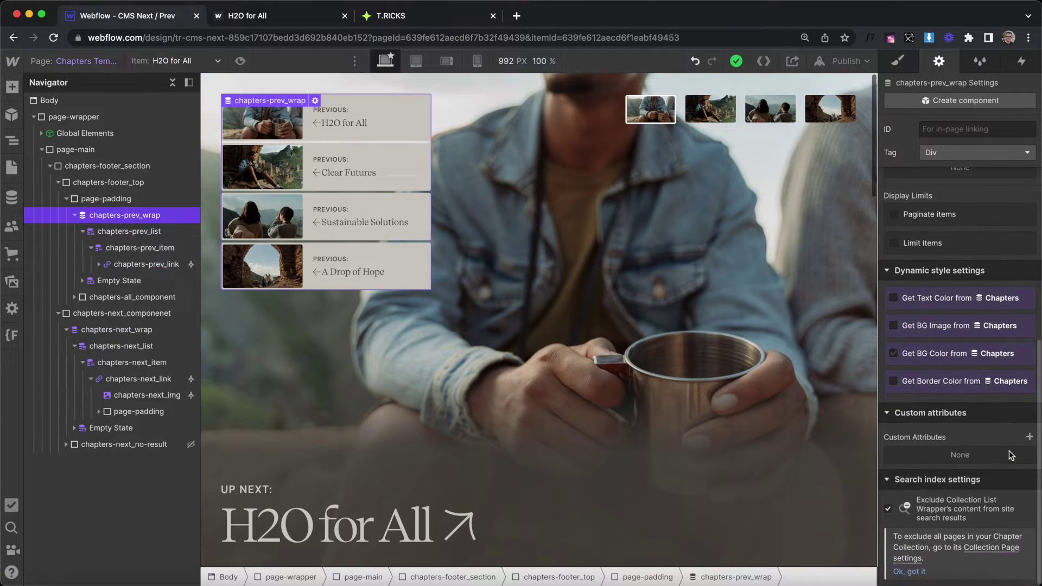
click(1029, 437)
text(tr-cmsnext-element)
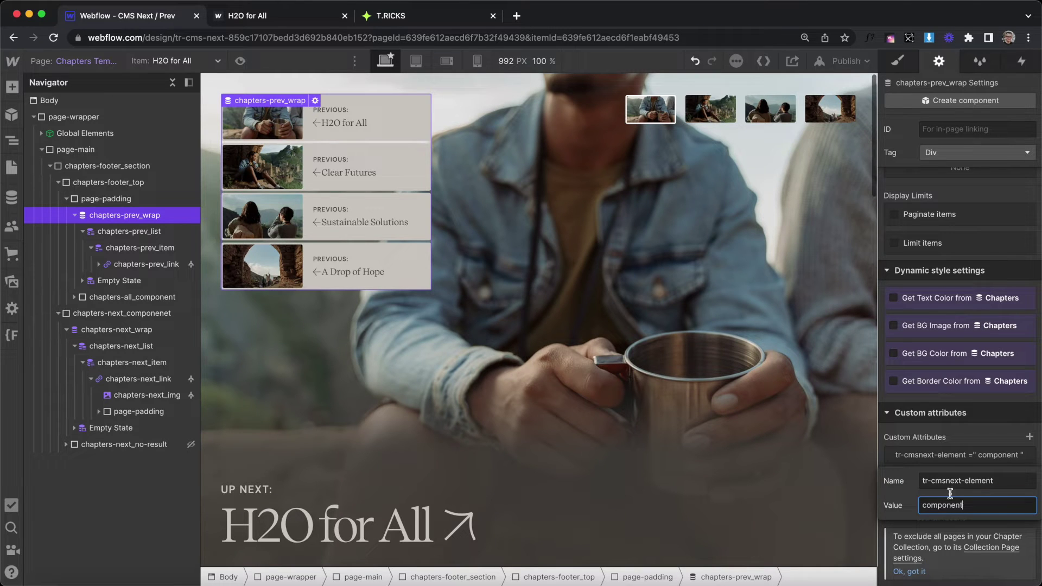
key(Return)
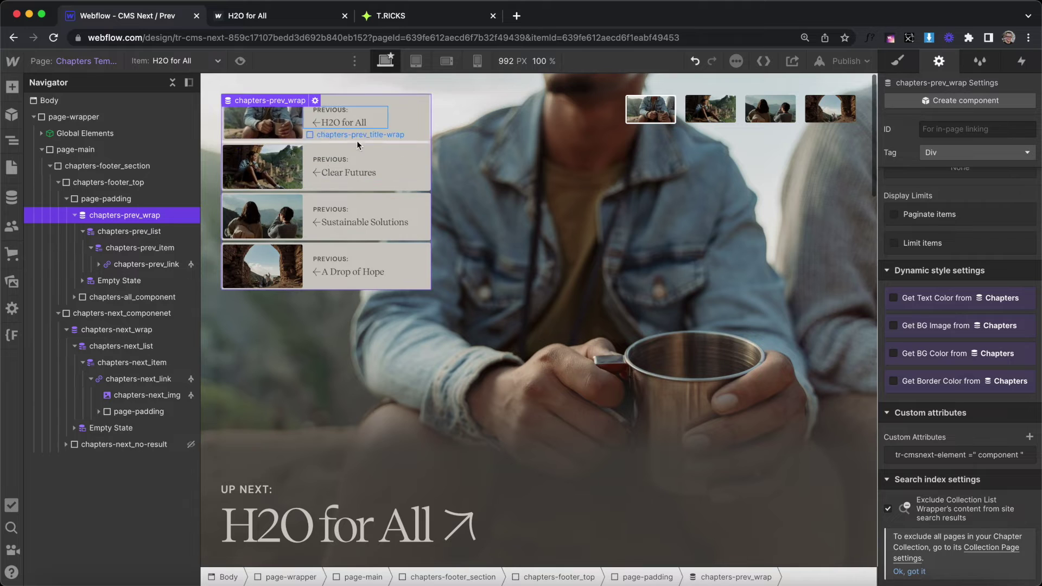
Step: Copy the tr-cmsnext-showprev attribute name from T.RICKS' optional settings and return to Webflow
click(416, 15)
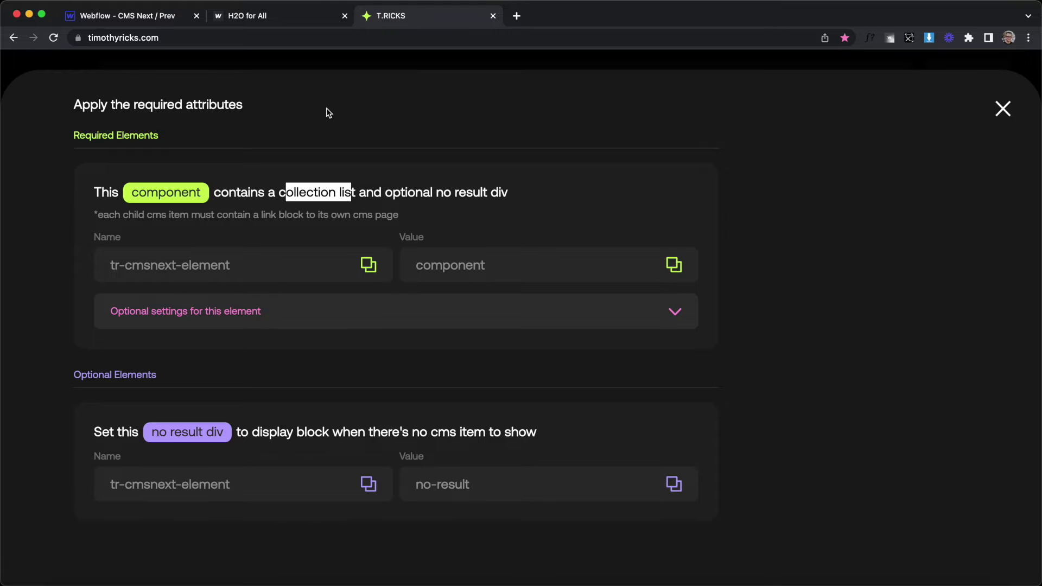
scroll(397, 185, down, 1)
click(197, 314)
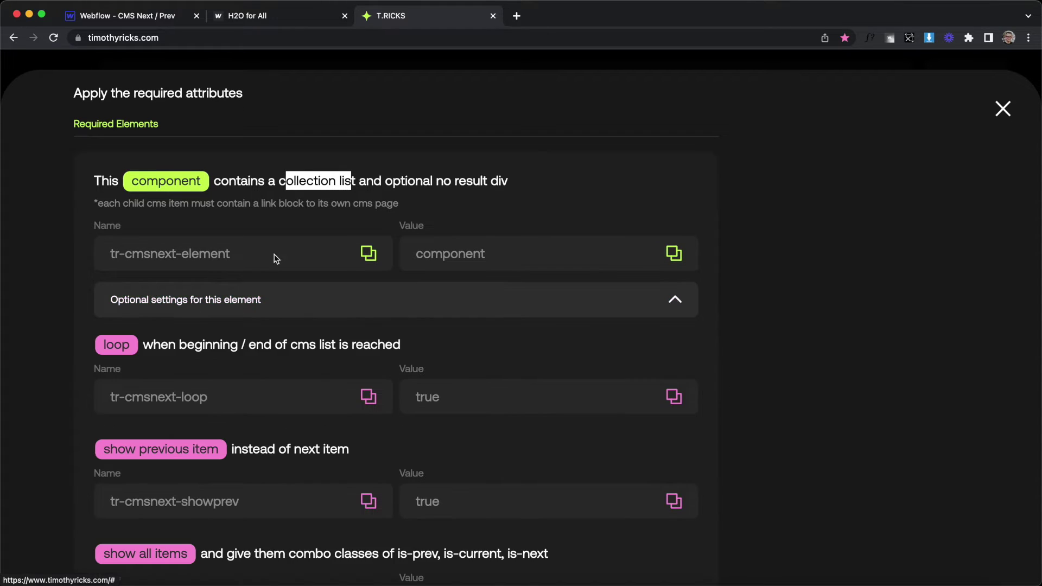
scroll(746, 354, down, 5)
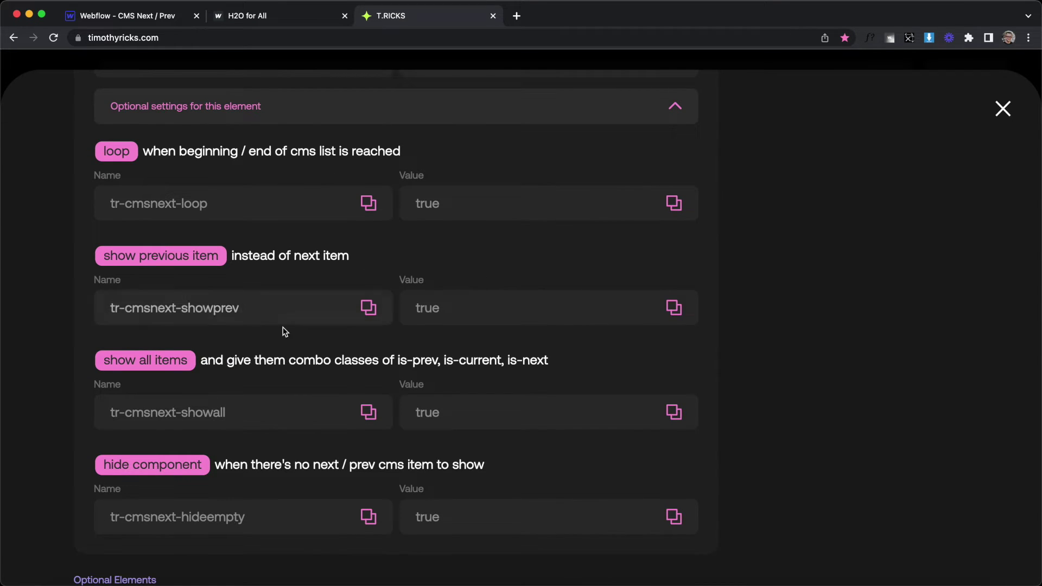
click(261, 305)
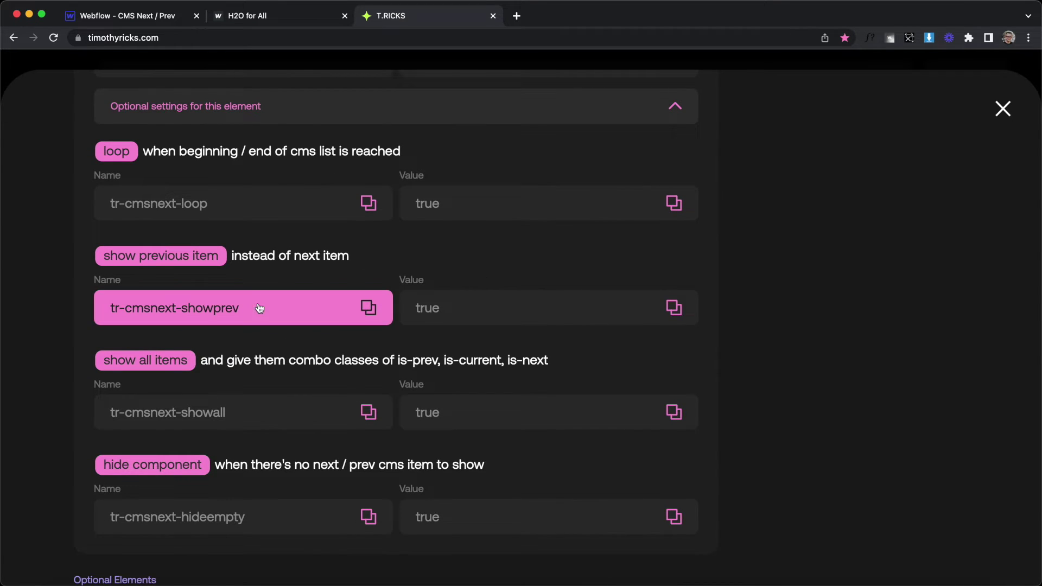
click(145, 22)
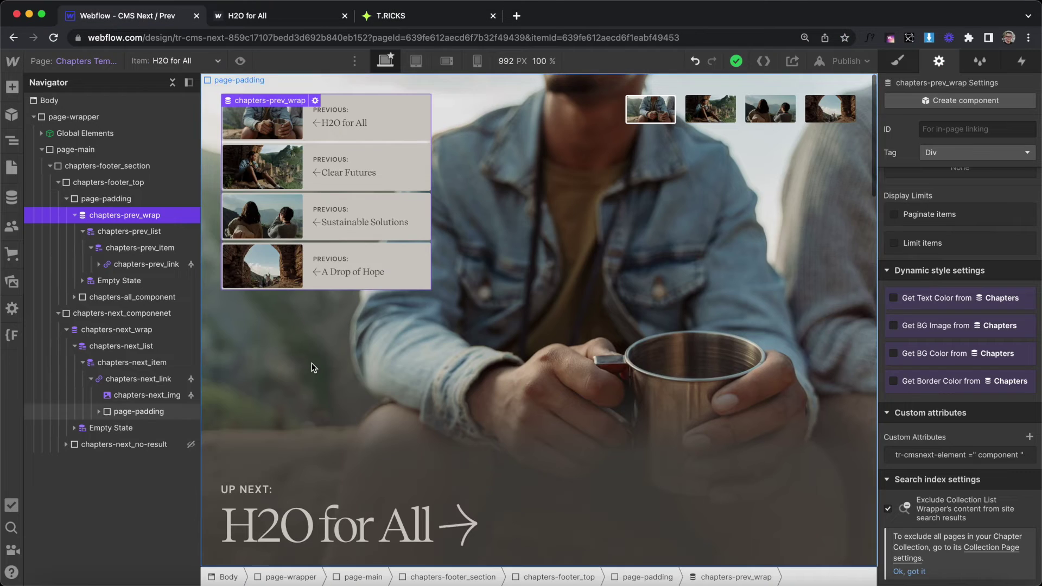
Step: Add the custom attribute tr-cmsnext-showprev = true to chapters-prev_wrap
click(1031, 438)
click(951, 498)
text(tr-cmsnext-showprev)
click(950, 530)
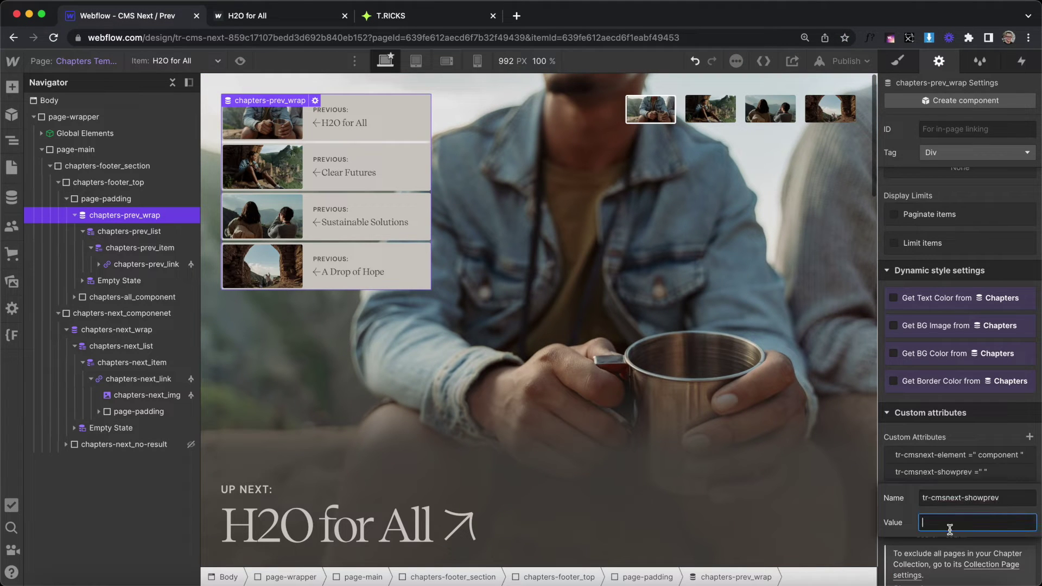
key(Return)
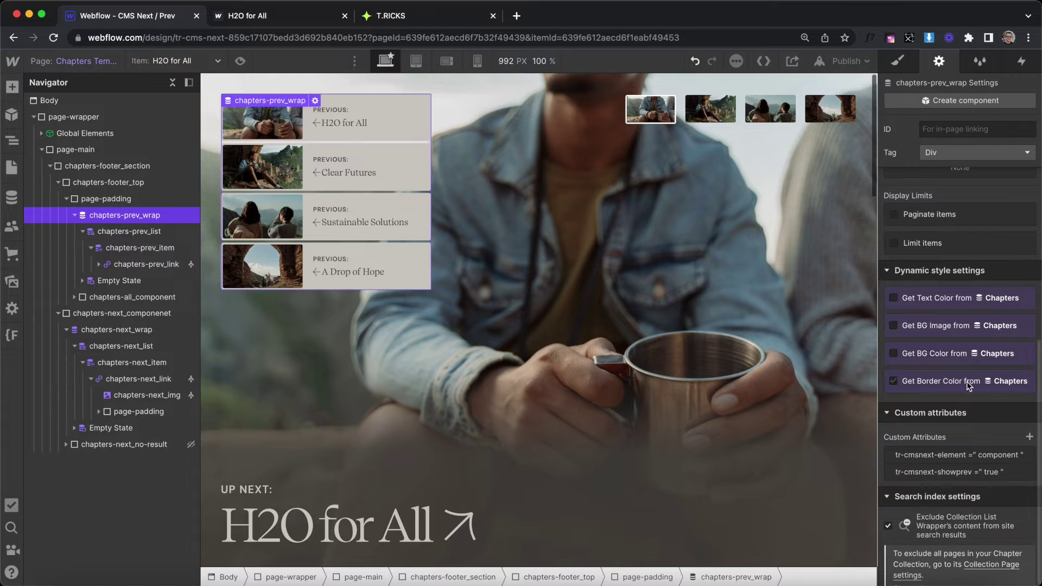
Step: Publish the site to the selected domain and view the live H2O for All page
click(846, 62)
click(794, 233)
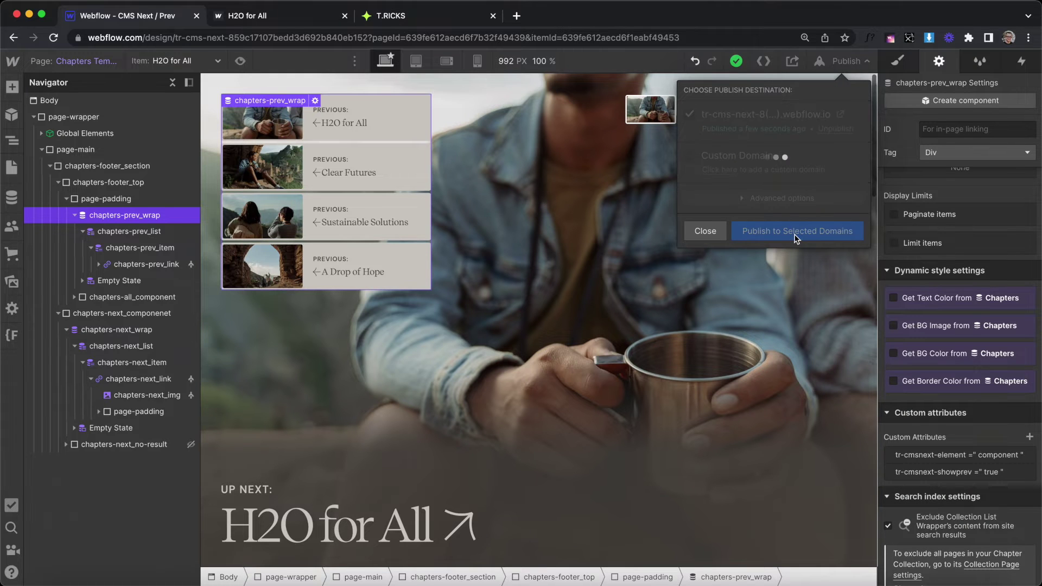
key(ctrl+Tab)
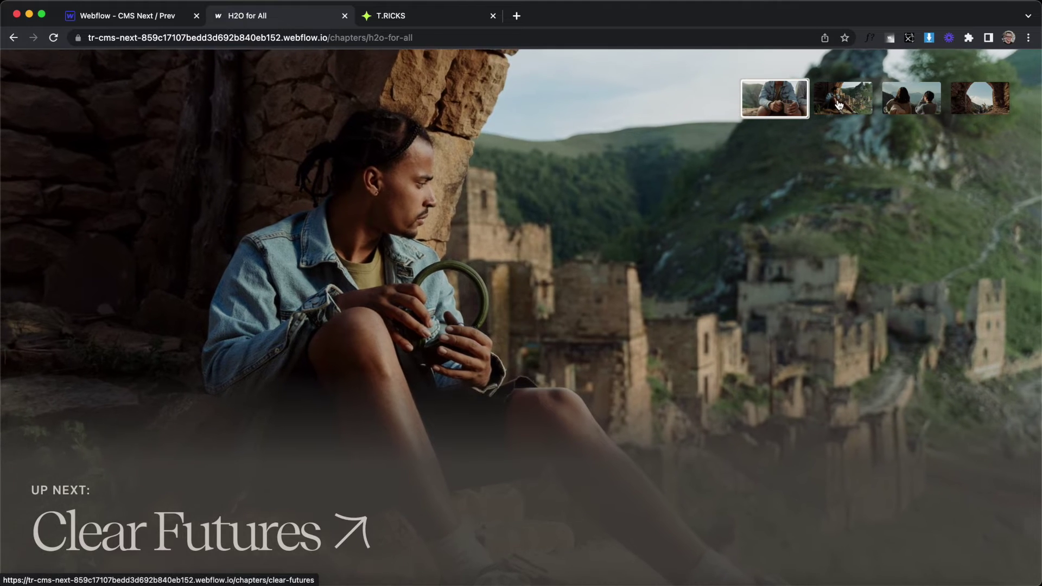
Step: Test the live Clear Futures and Previous chapter links, then copy tr-cmsnext-hideempty from T.RICKS
click(819, 241)
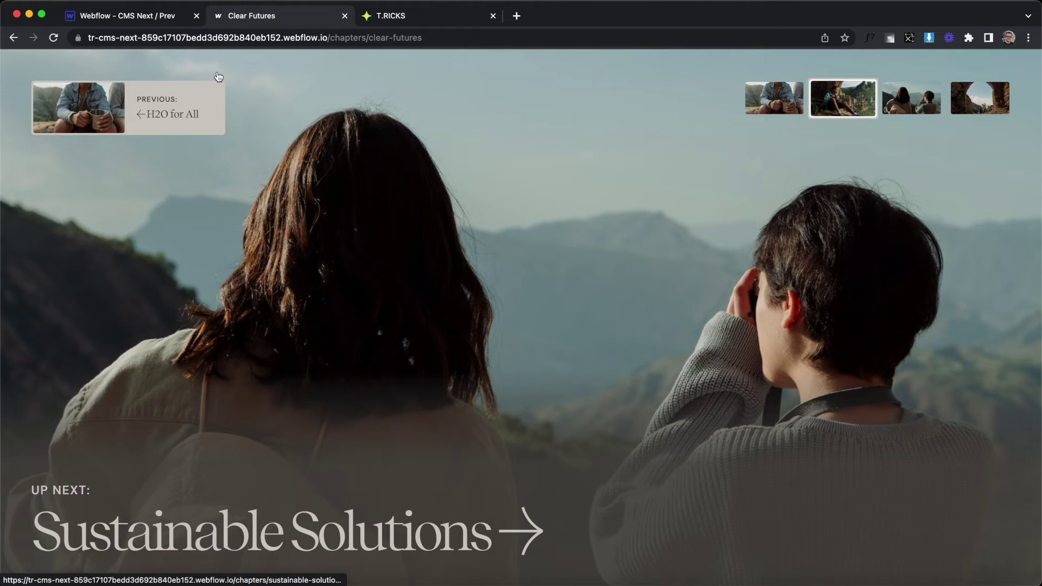
click(163, 116)
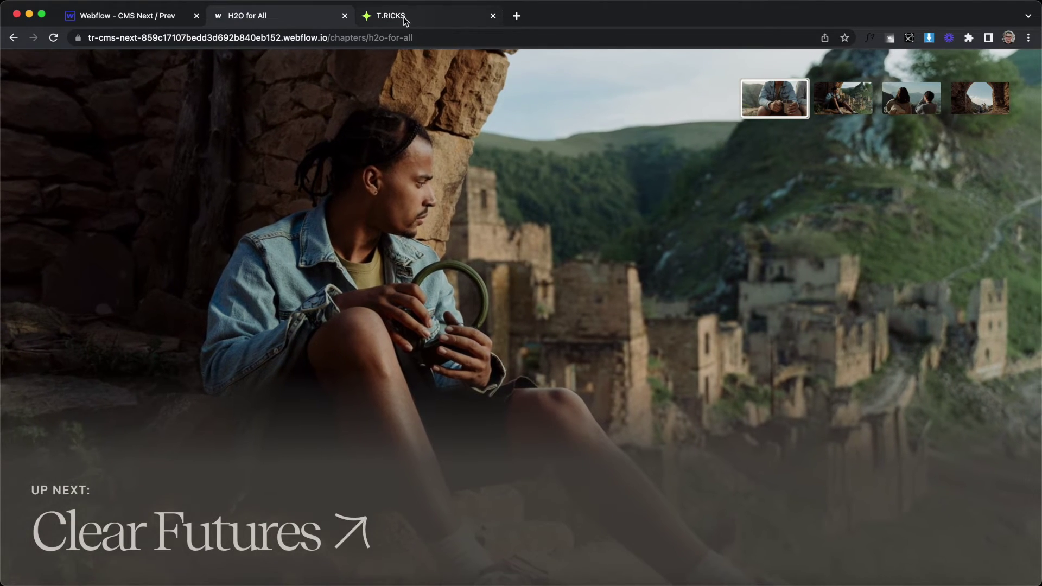
click(407, 23)
scroll(217, 408, down, 4)
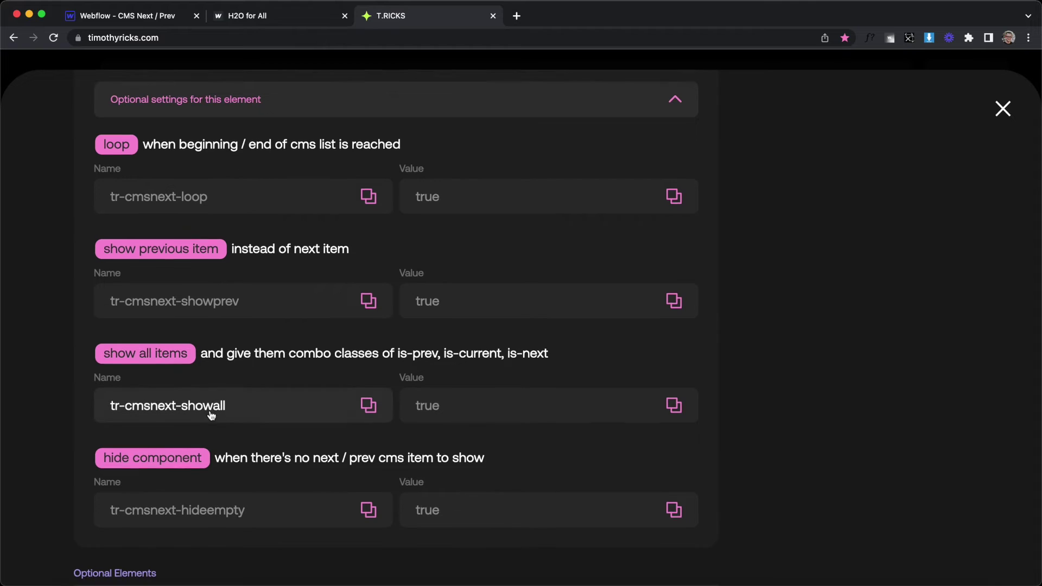
click(170, 421)
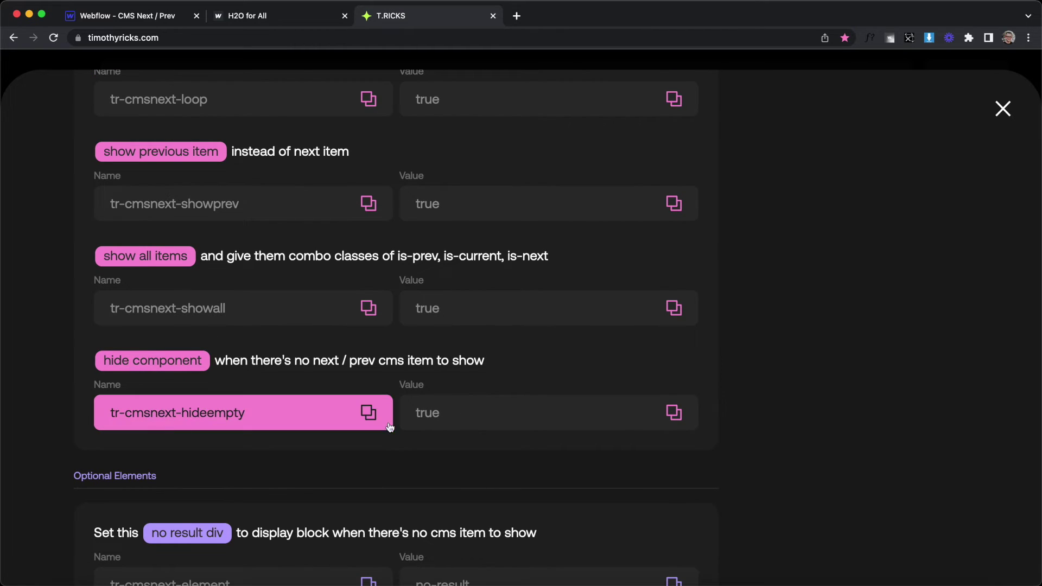
click(139, 15)
Step: Add the custom attribute tr-cmsnext-hideempty = true to chapters-prev_wrap
click(116, 209)
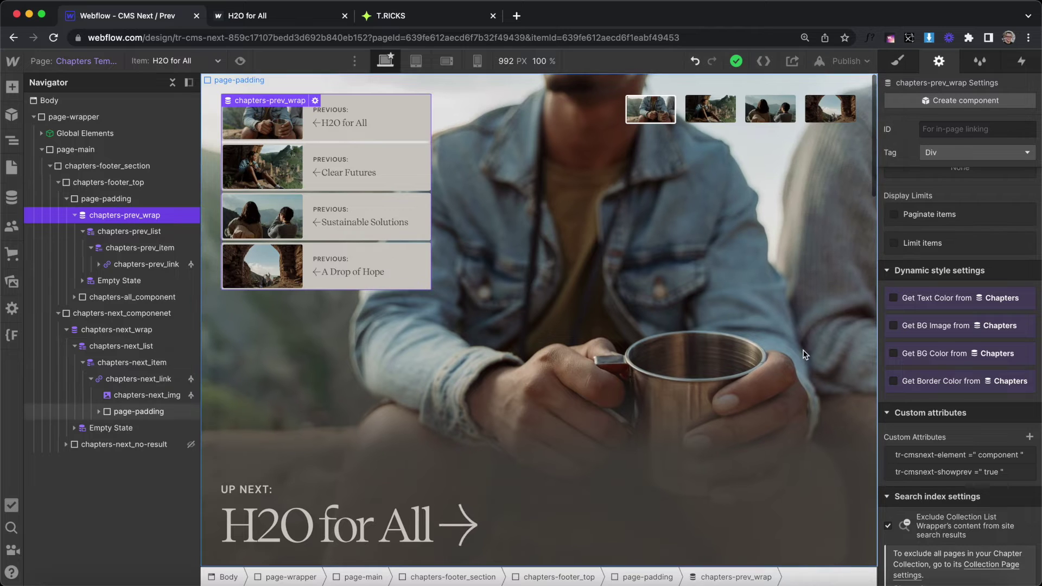
scroll(898, 482, down, 1)
click(1029, 421)
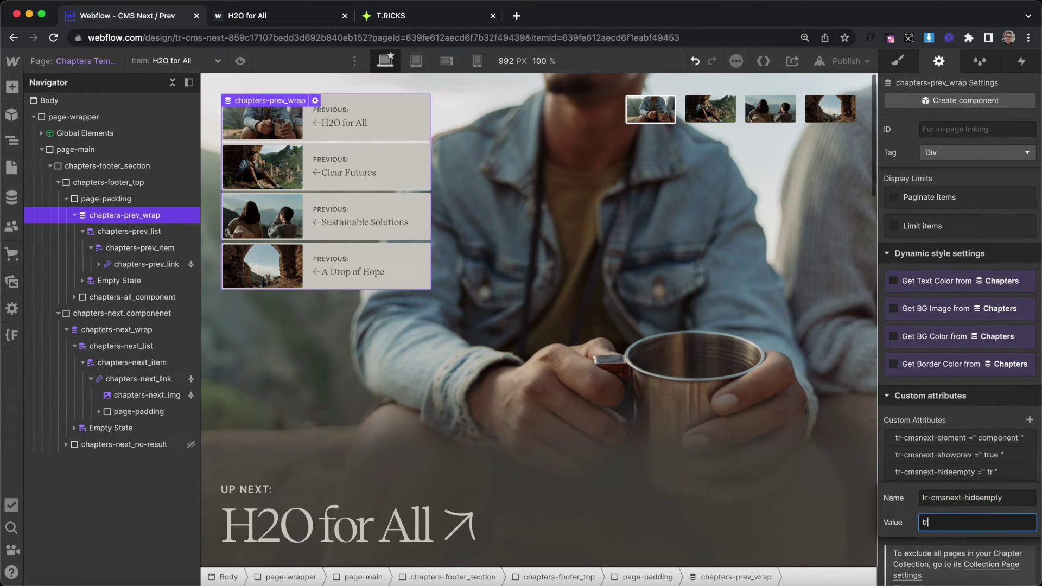
key(Return)
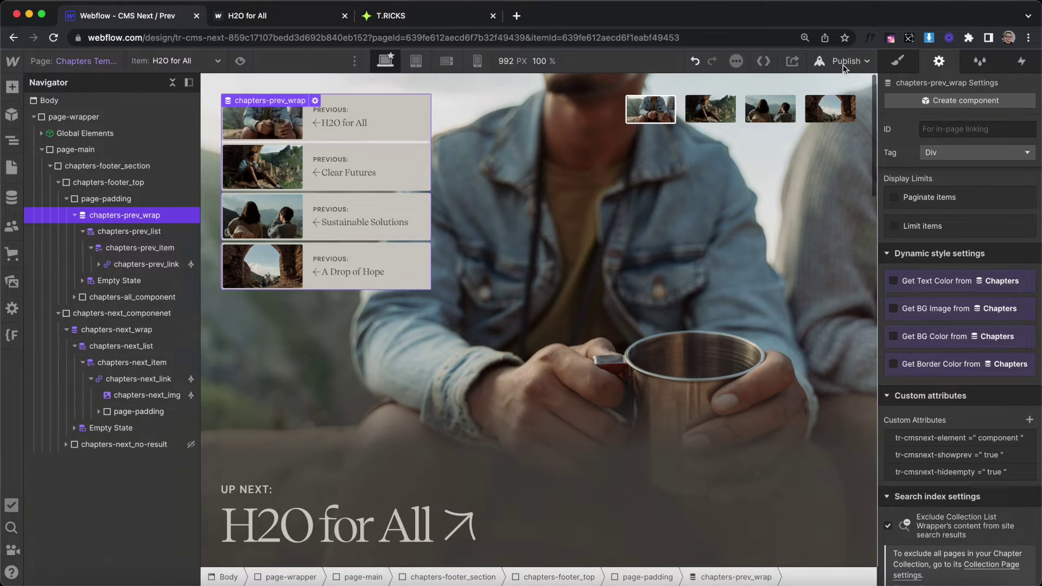
Step: Reload live H2O for All to confirm its empty previous card is hidden, then open Clear Futures
key(ctrl+Tab)
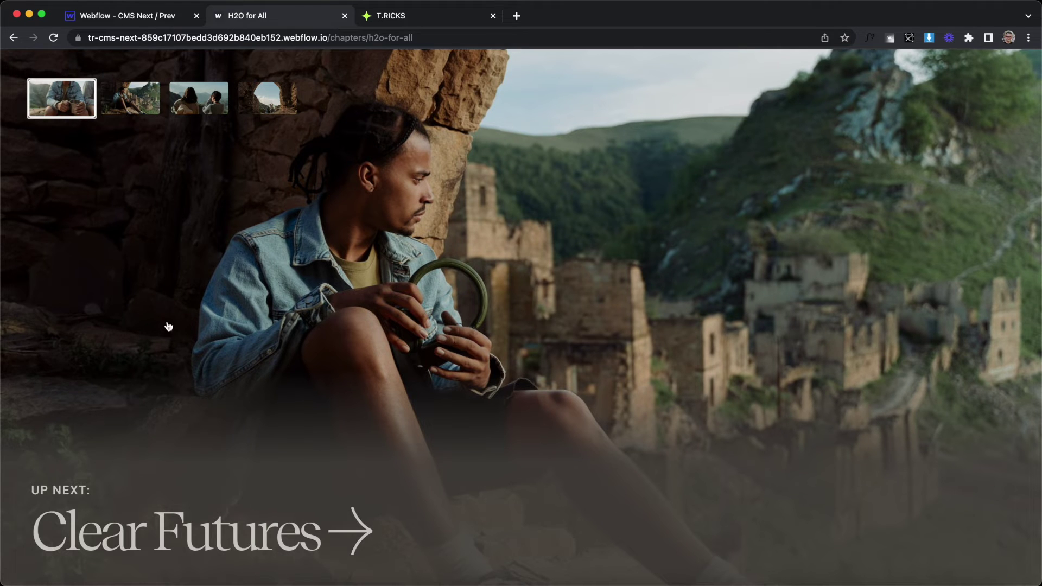
key(super+r)
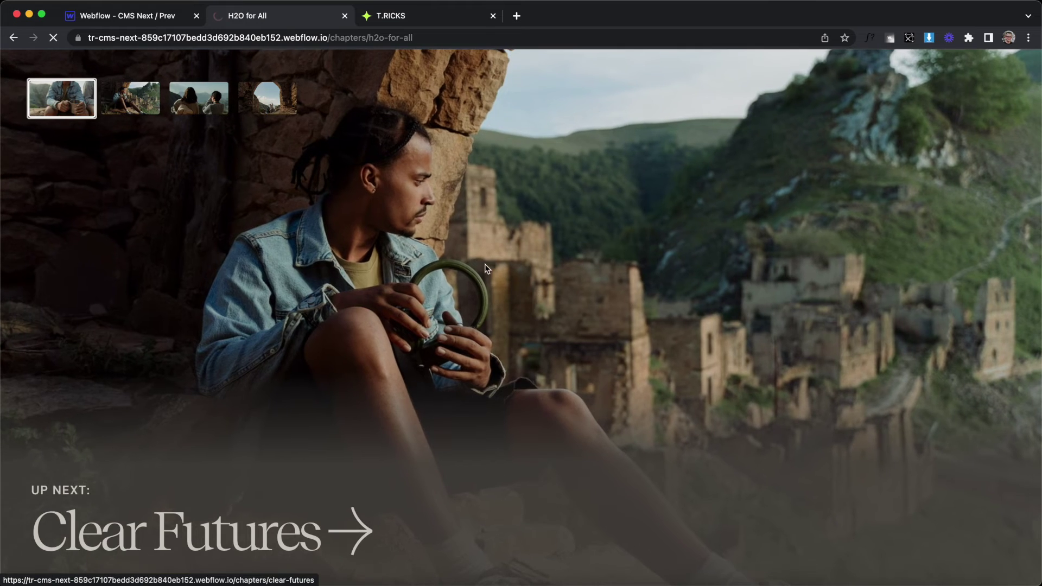
click(486, 268)
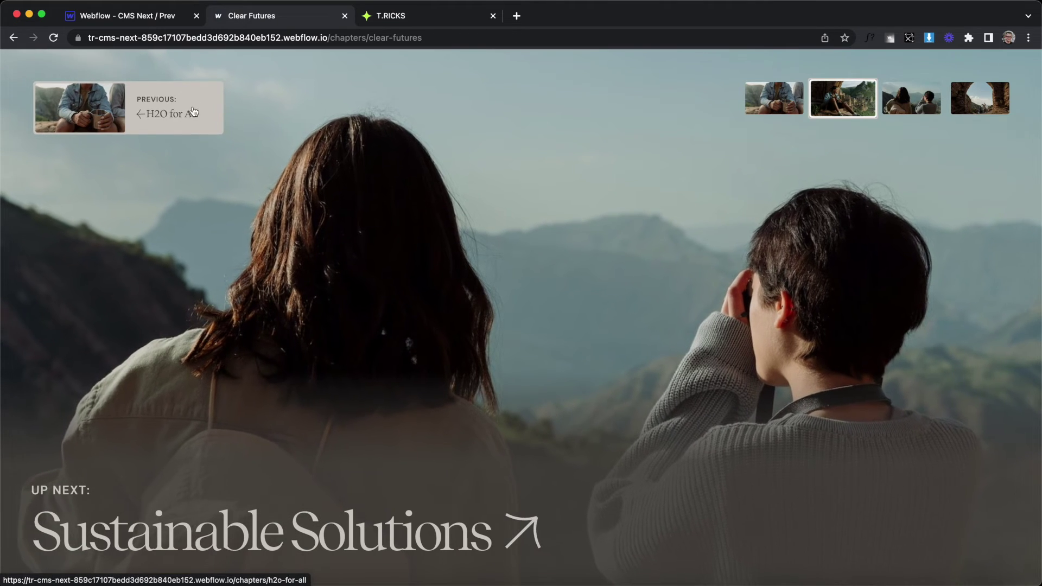
key(ctrl+Tab)
Step: Add tr-cmsnext-loop = true to chapters-prev_wrap and check the looping previous card live
click(199, 209)
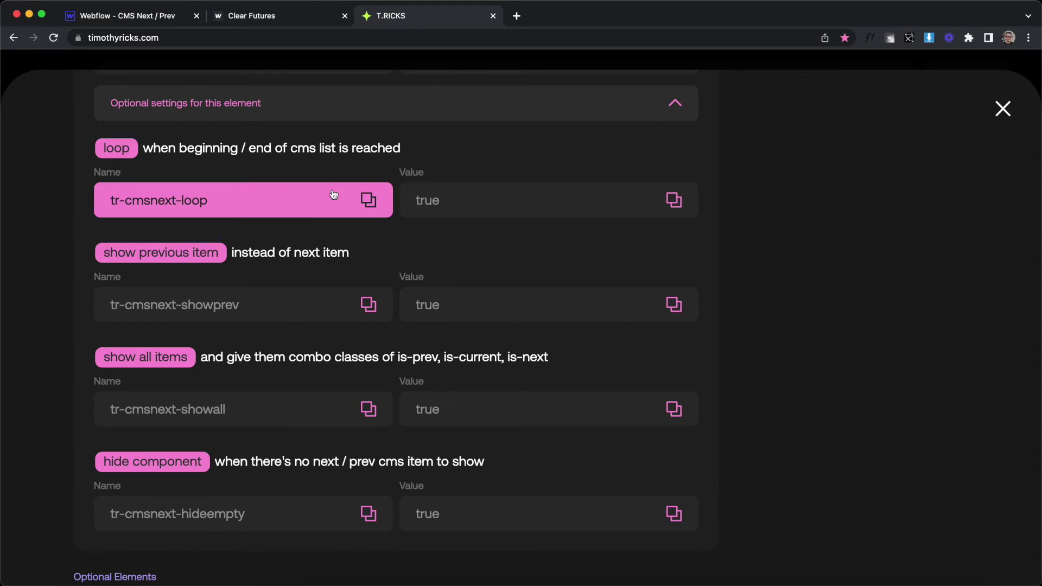
click(118, 16)
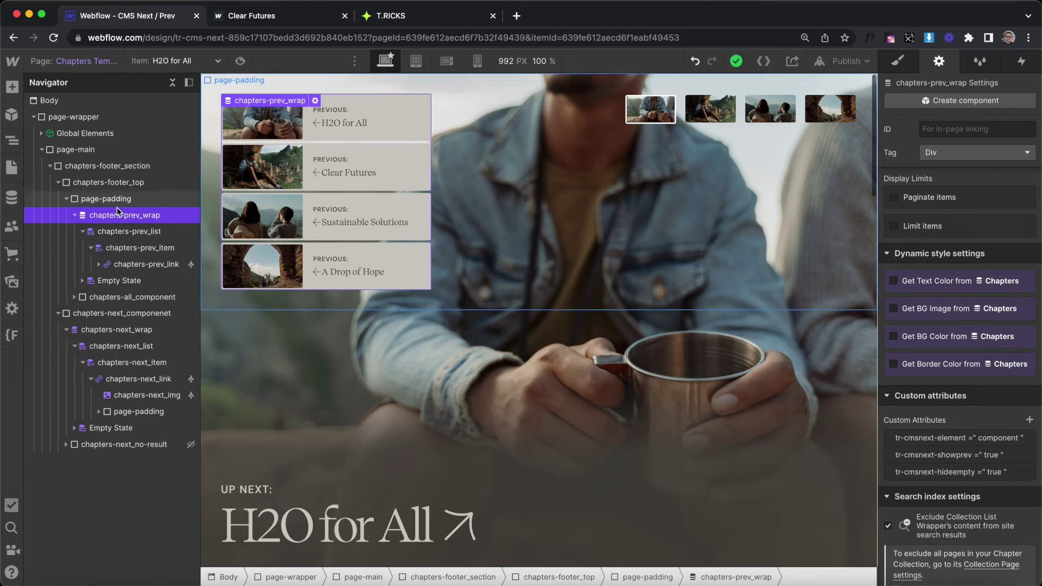
click(1029, 421)
text(tr-cmsnext-loop)
click(939, 540)
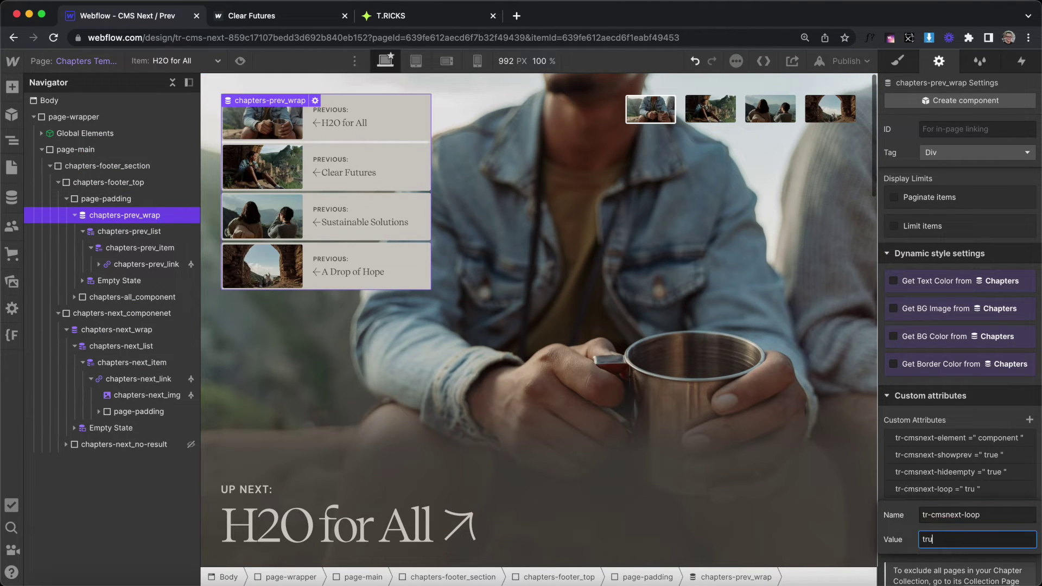
key(Return)
key(super+2)
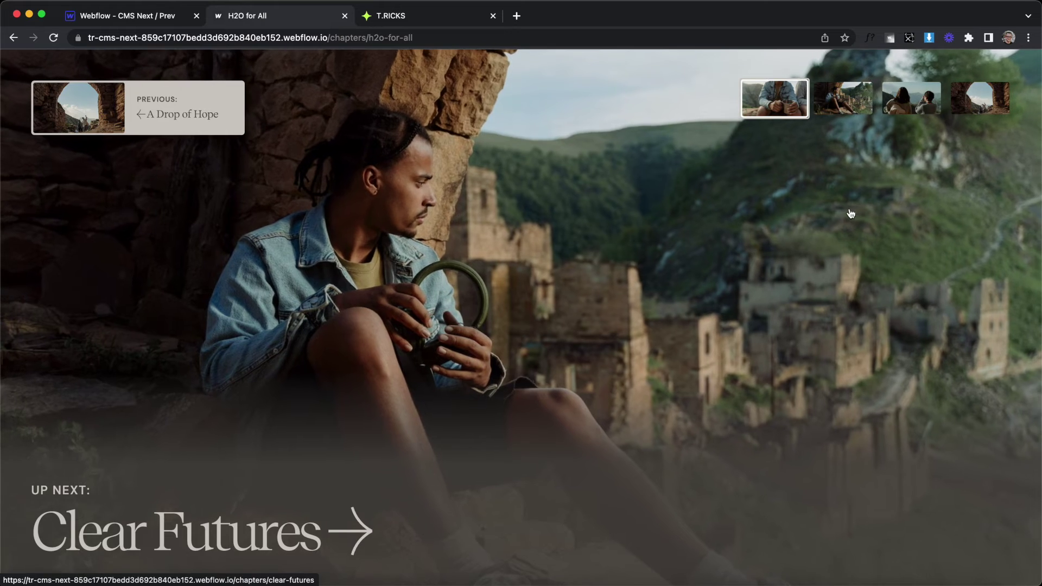
key(super+1)
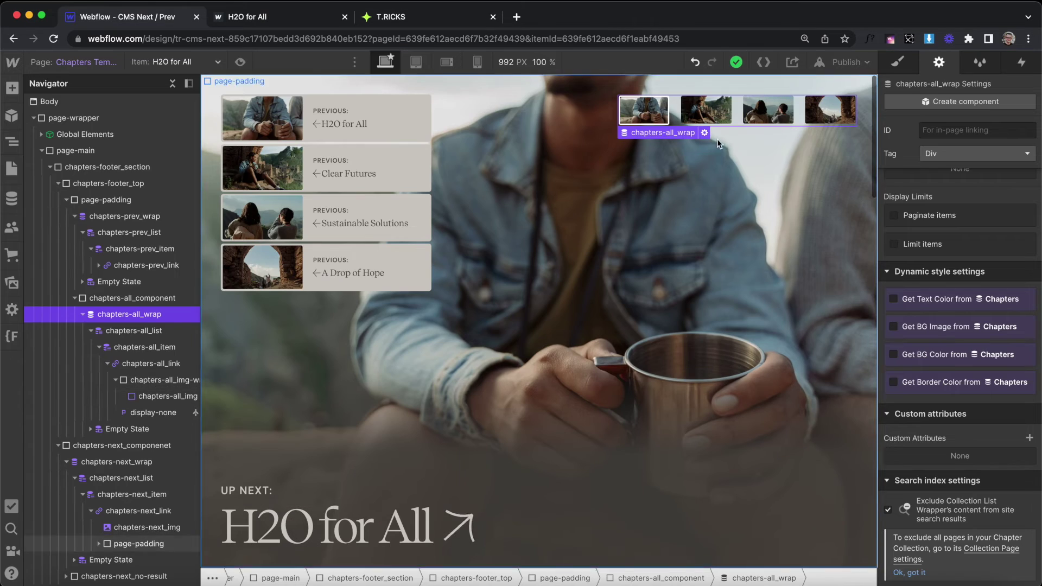
Step: Add the custom attribute tr-cmsnext-element = component to chapters-all_wrap
click(404, 15)
click(228, 269)
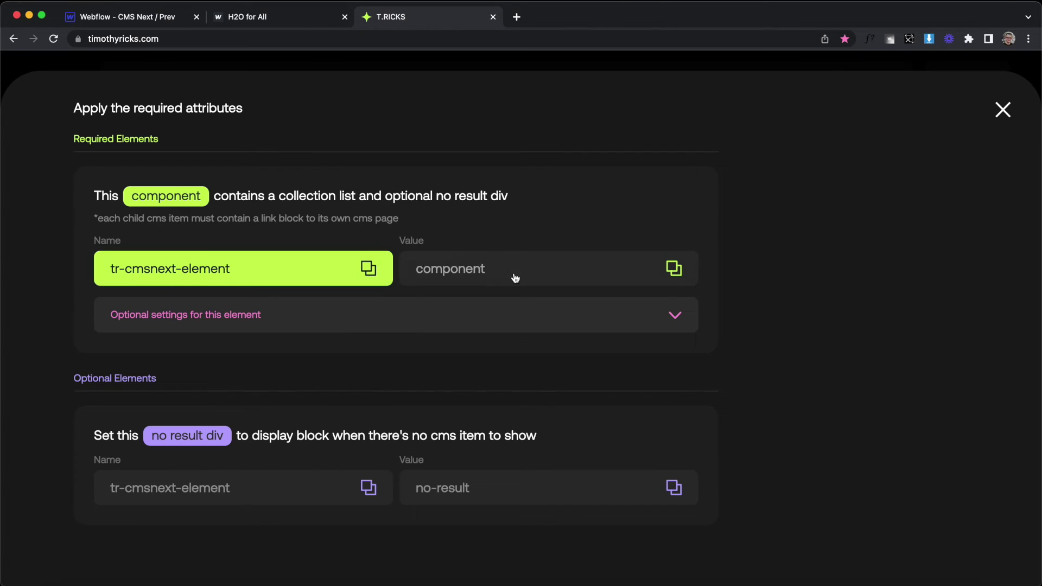
click(158, 21)
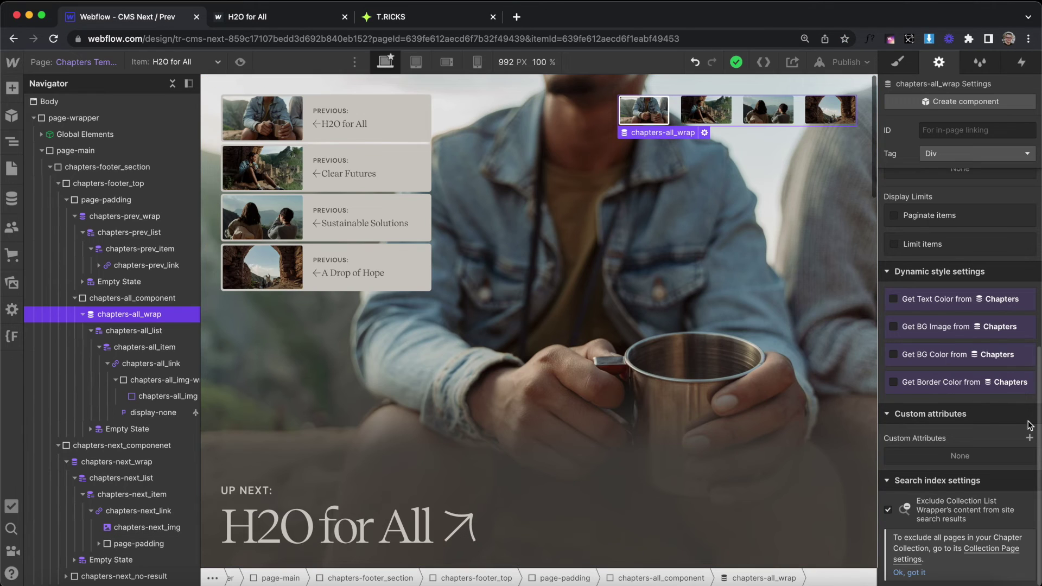
click(1030, 438)
text(tr-cmsnext-element)
key(Tab)
text(c)
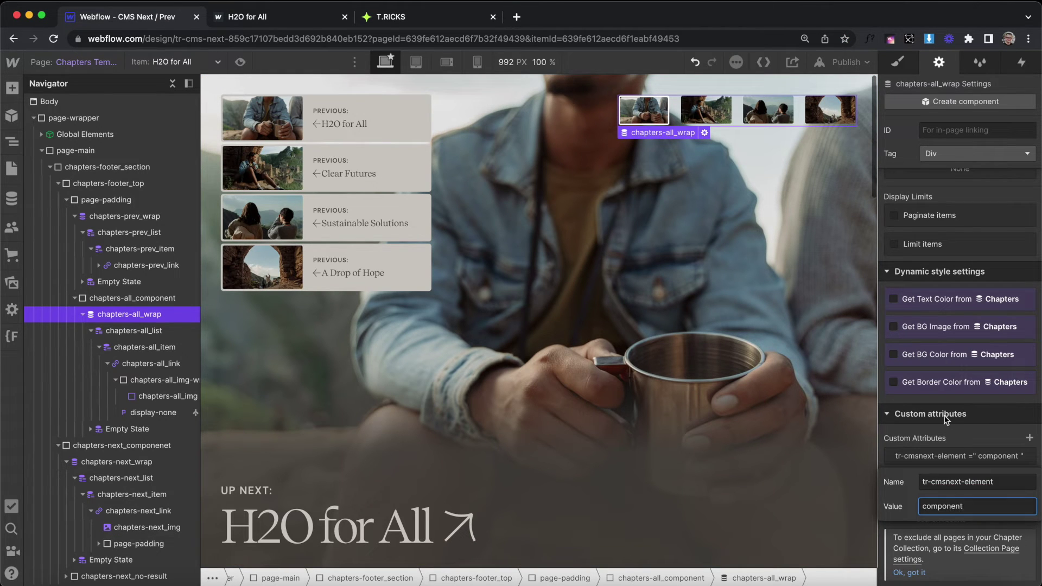
key(Return)
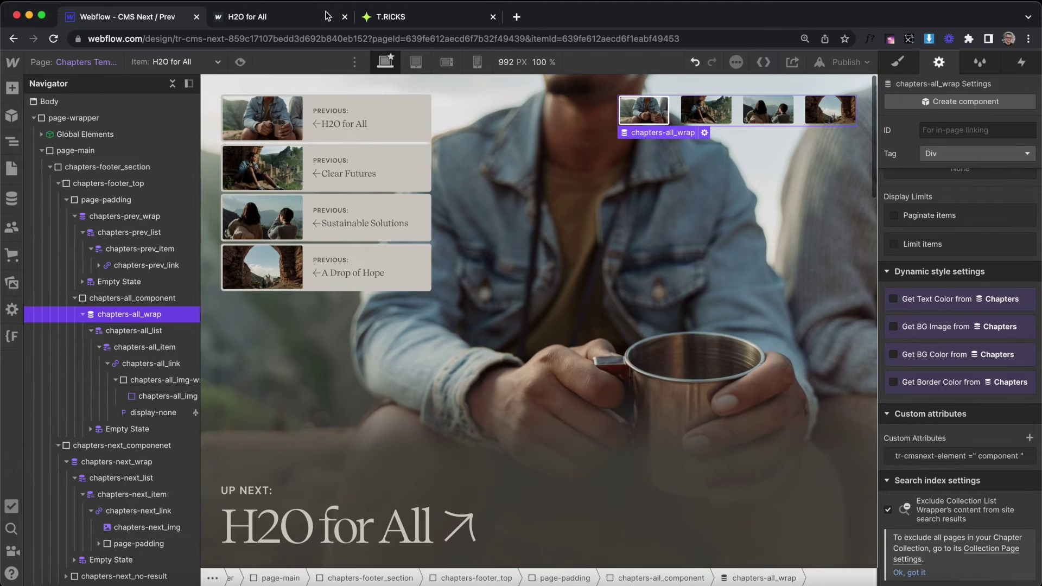
Step: Add the custom attribute tr-cmsnext-showall = true to chapters-all_wrap
click(396, 16)
click(272, 315)
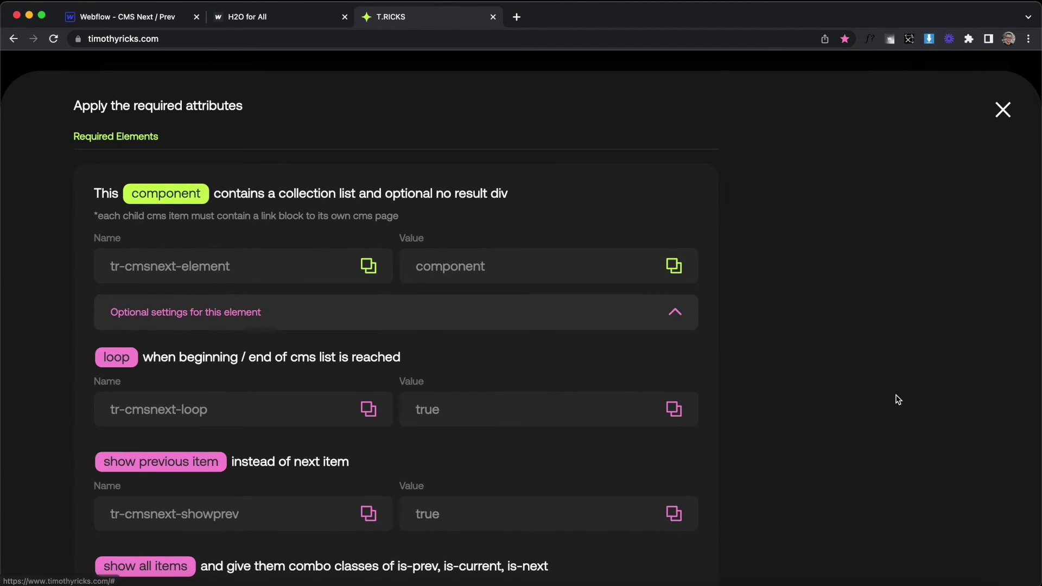
scroll(898, 401, down, 5)
click(291, 378)
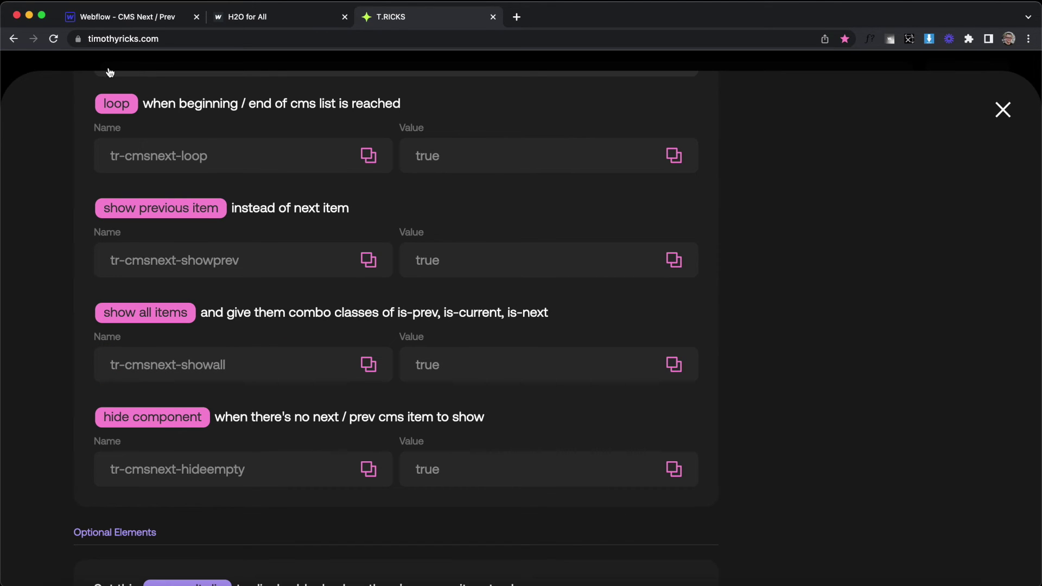
click(131, 19)
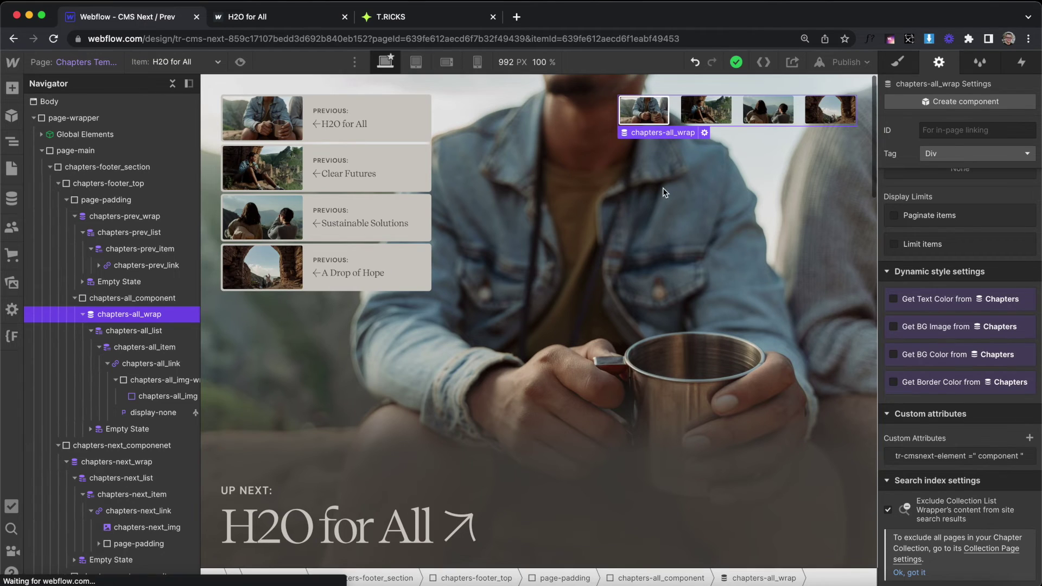
click(1030, 439)
click(960, 499)
text(tr-cmsnext-showall)
click(952, 524)
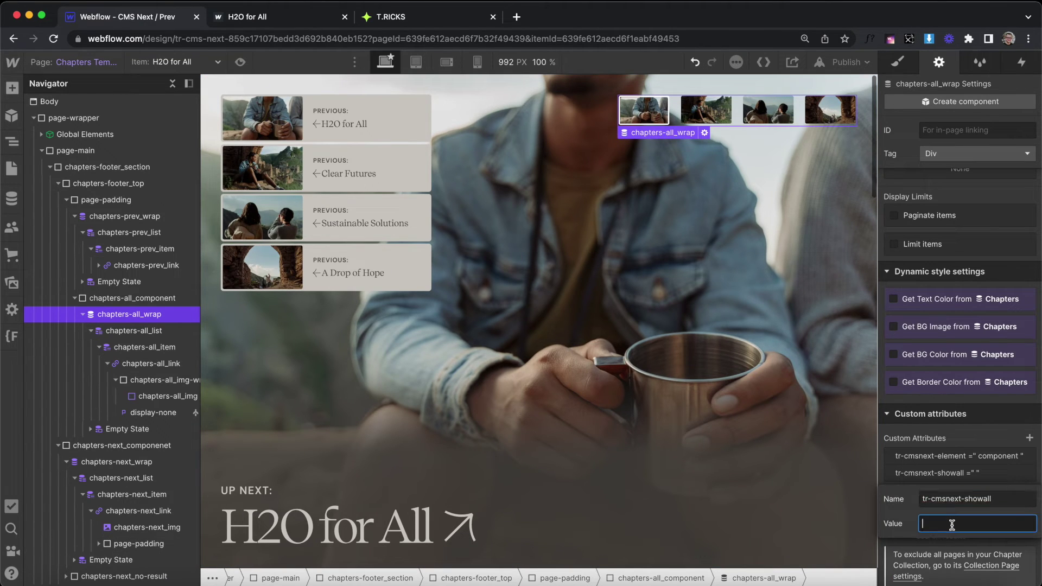
key(Return)
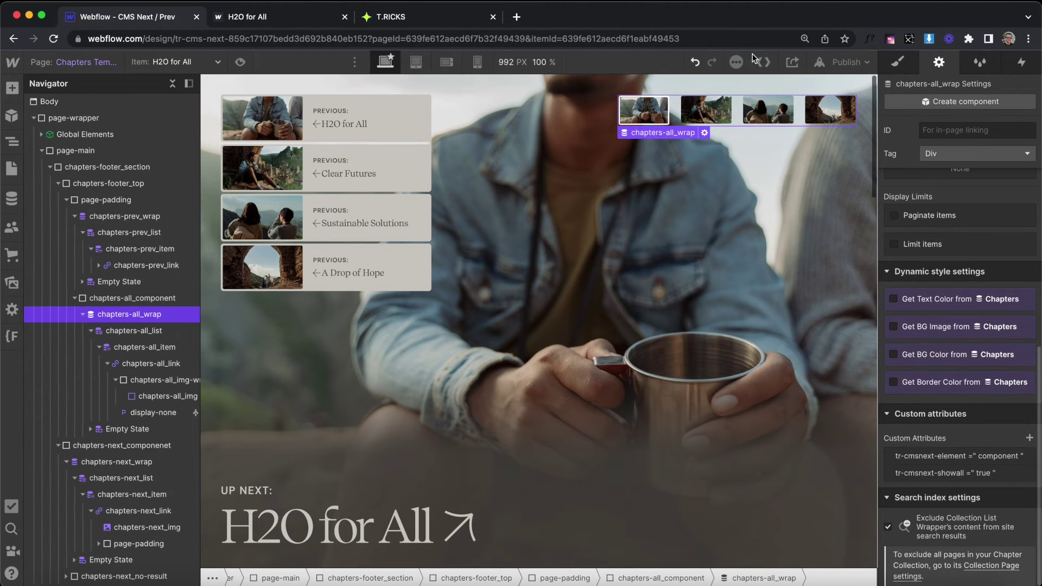
click(767, 110)
Step: Give chapters-all_item a 2D scale transform of 0.5 × 0.5 in the Style panel
key(Up)
key(Up)
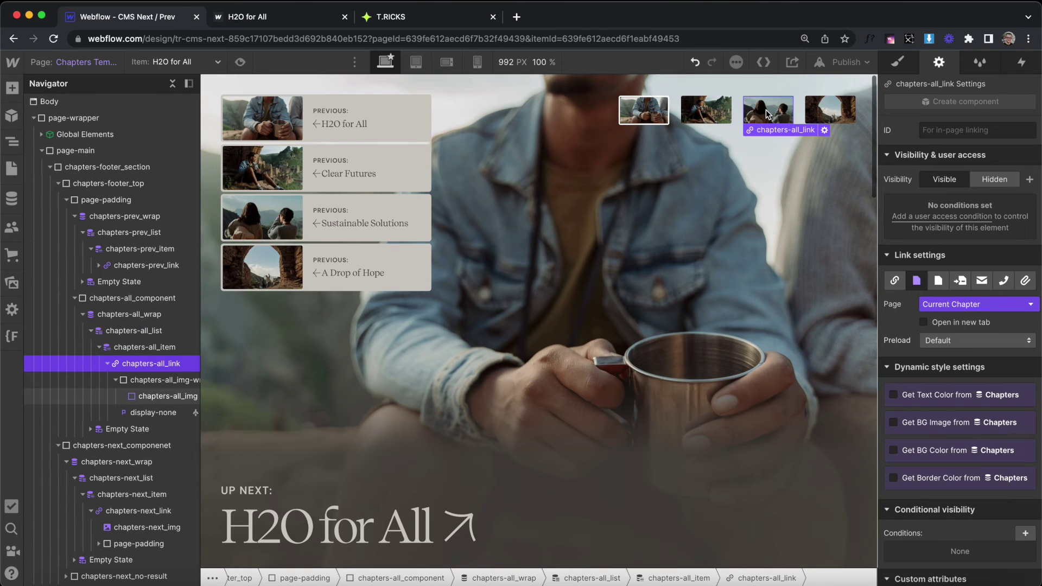
click(897, 63)
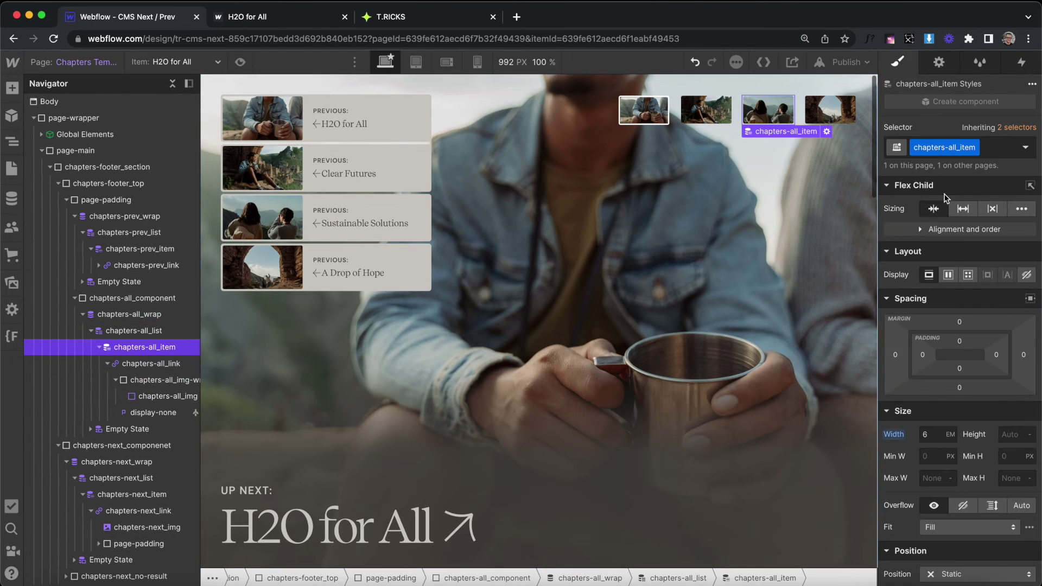
scroll(934, 375, down, 10)
scroll(934, 376, down, 5)
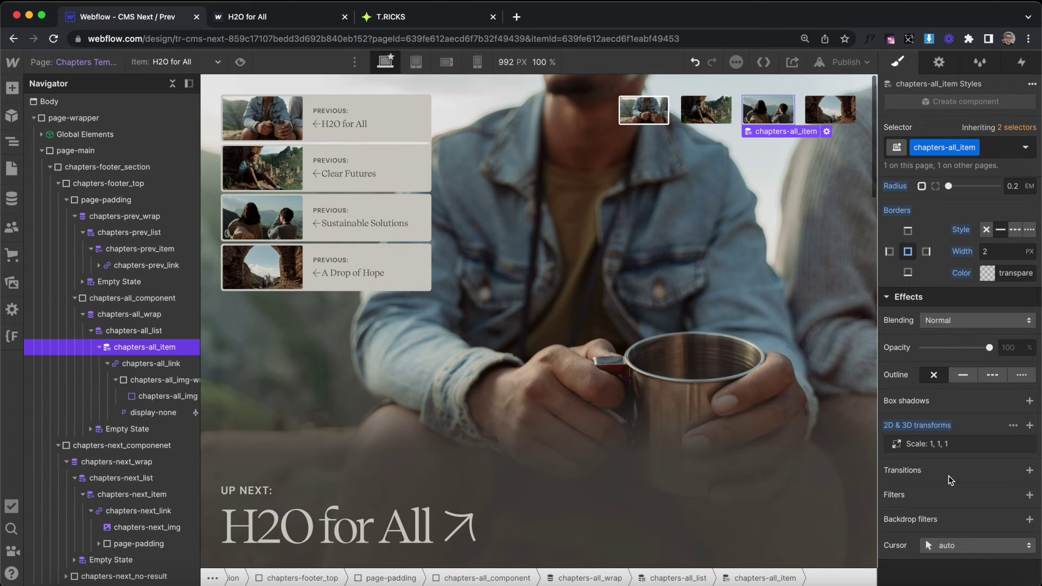
click(955, 443)
click(1002, 498)
text(0.6)
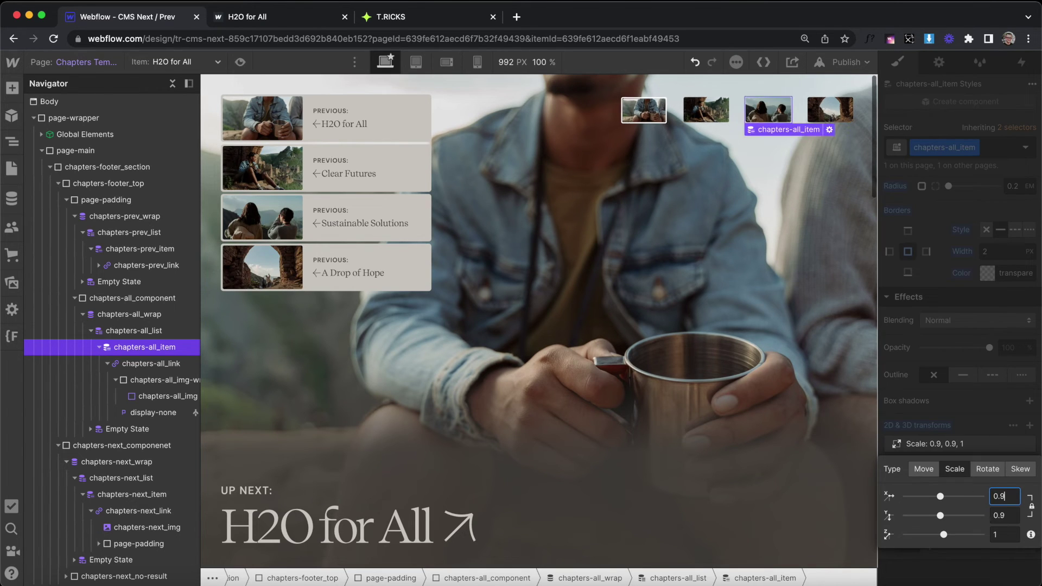
key(BackSpace)
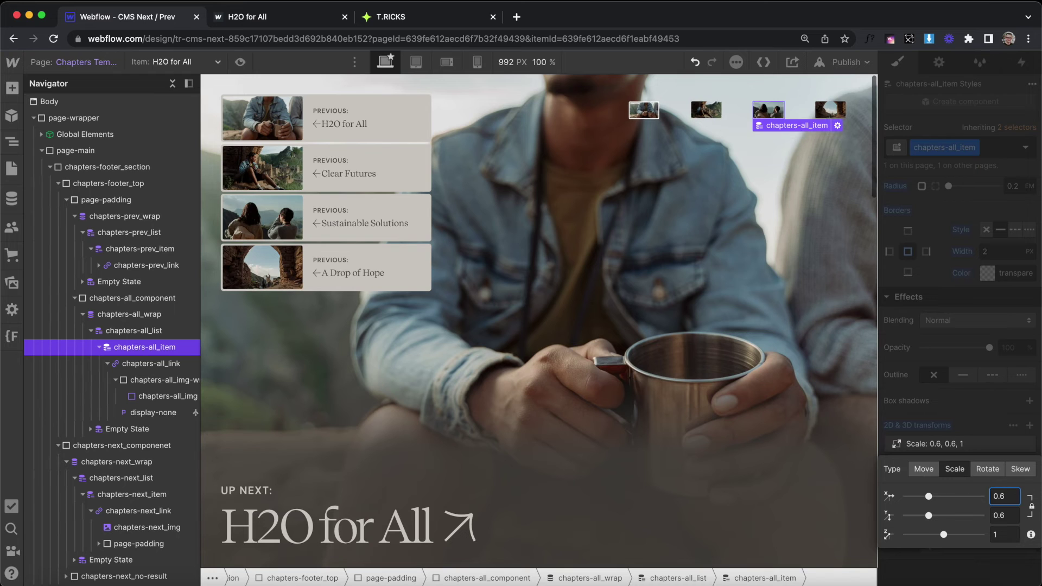
text(5)
click(958, 386)
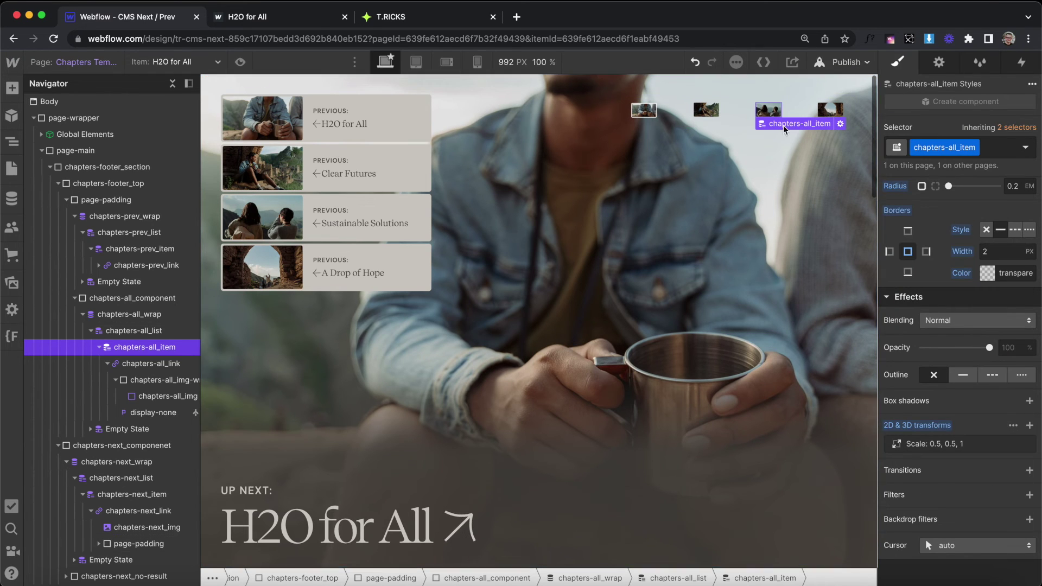
click(988, 148)
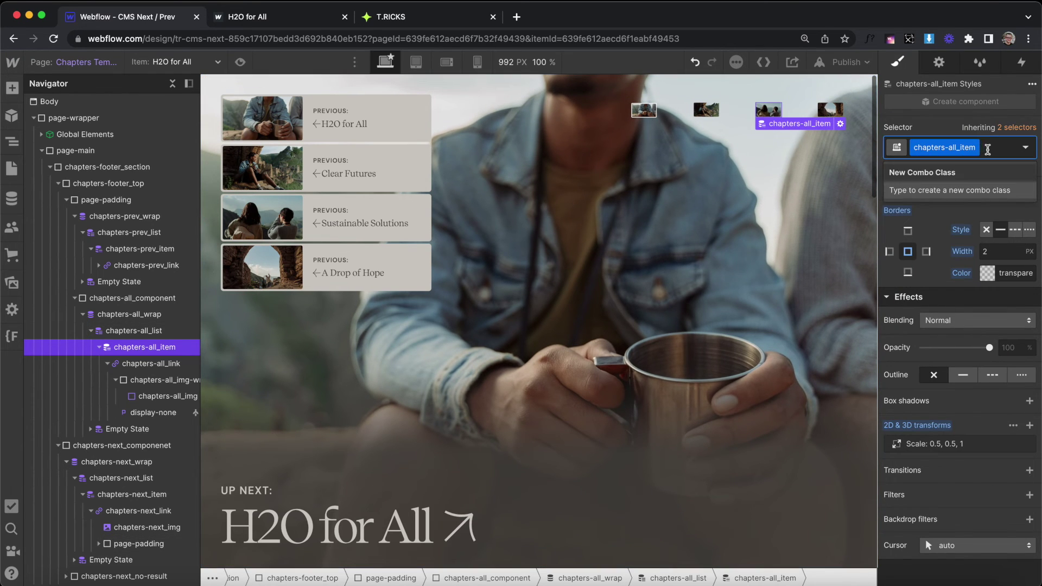
Step: Create the is-current combo class on chapters-all_item with scale 1
text(is-cu)
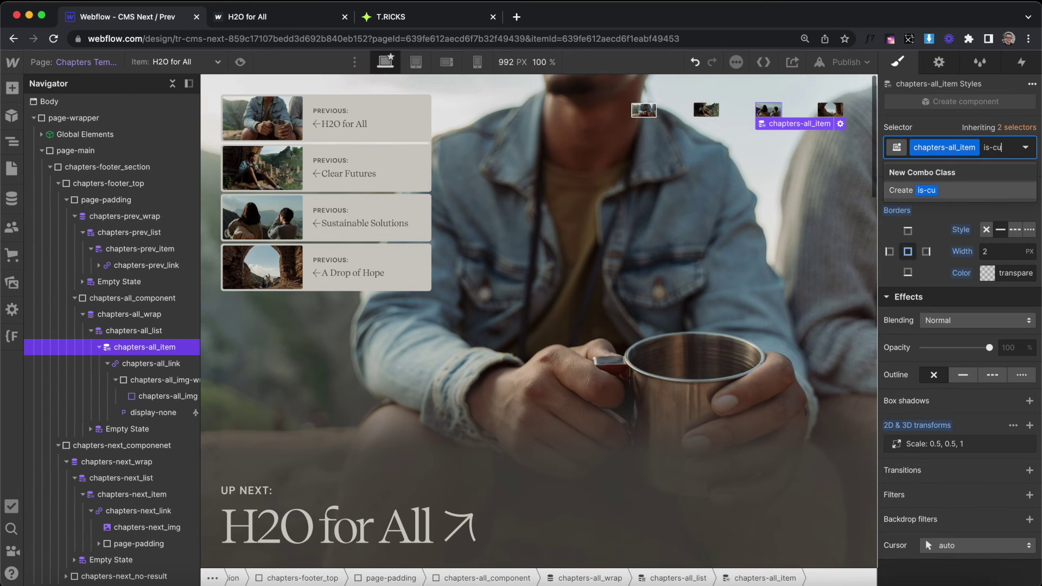
text(rrent)
key(Return)
click(977, 463)
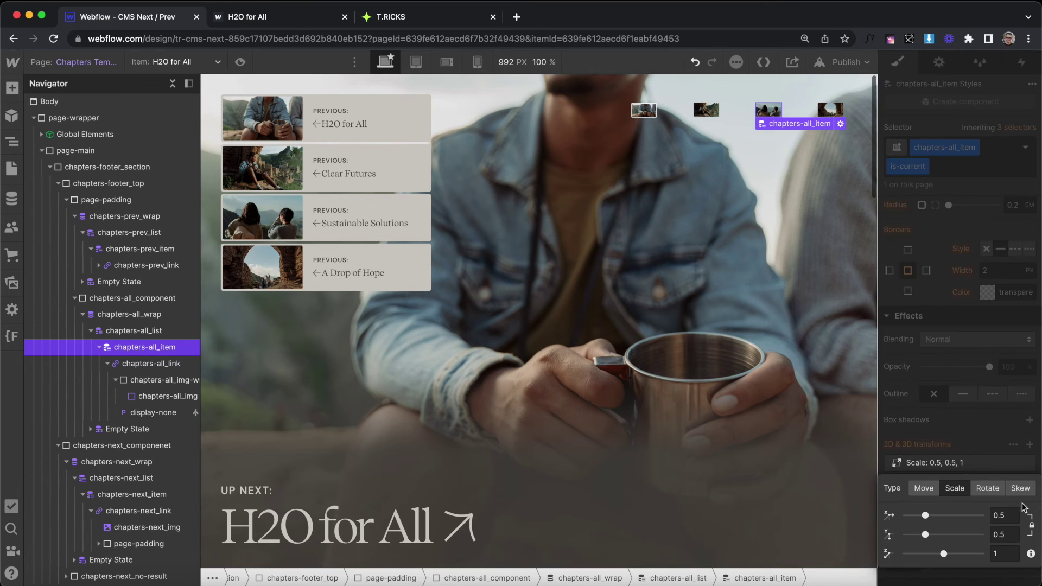
text(1)
click(963, 301)
Step: Replace it with an is-prev combo class scaled to 0.75
click(958, 170)
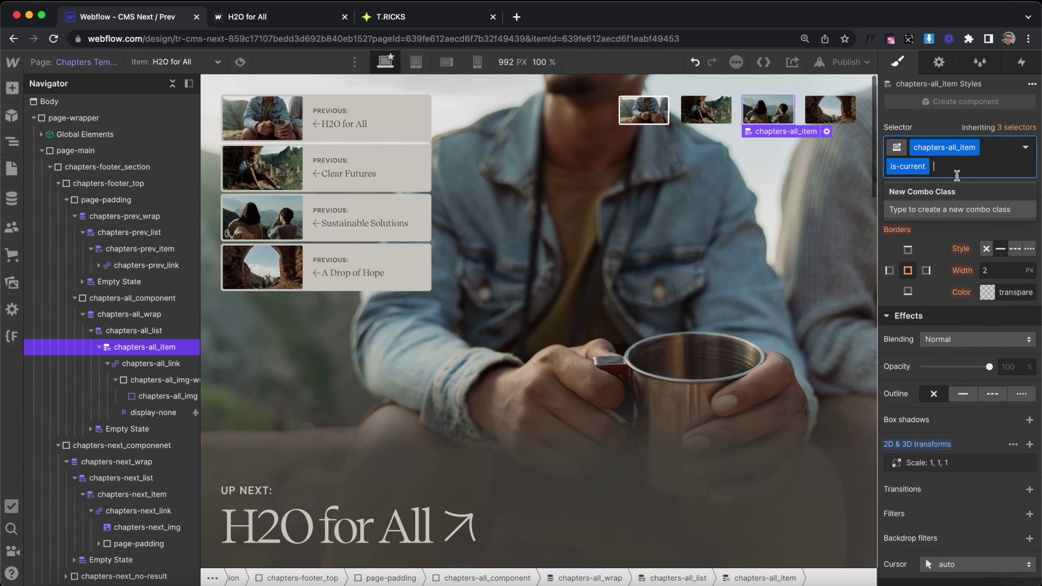
key(BackSpace)
text(is-prev)
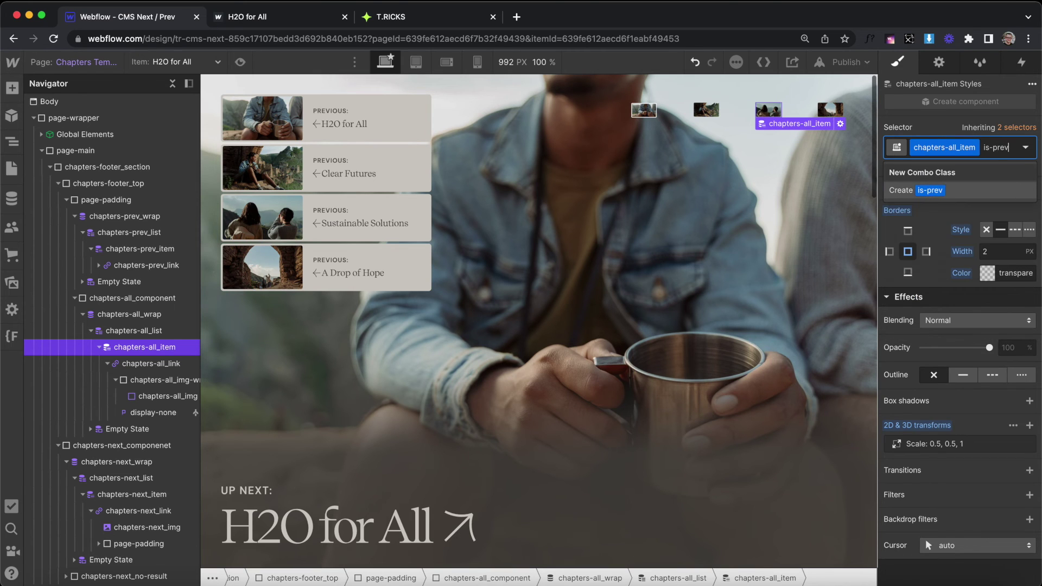
key(Return)
click(949, 464)
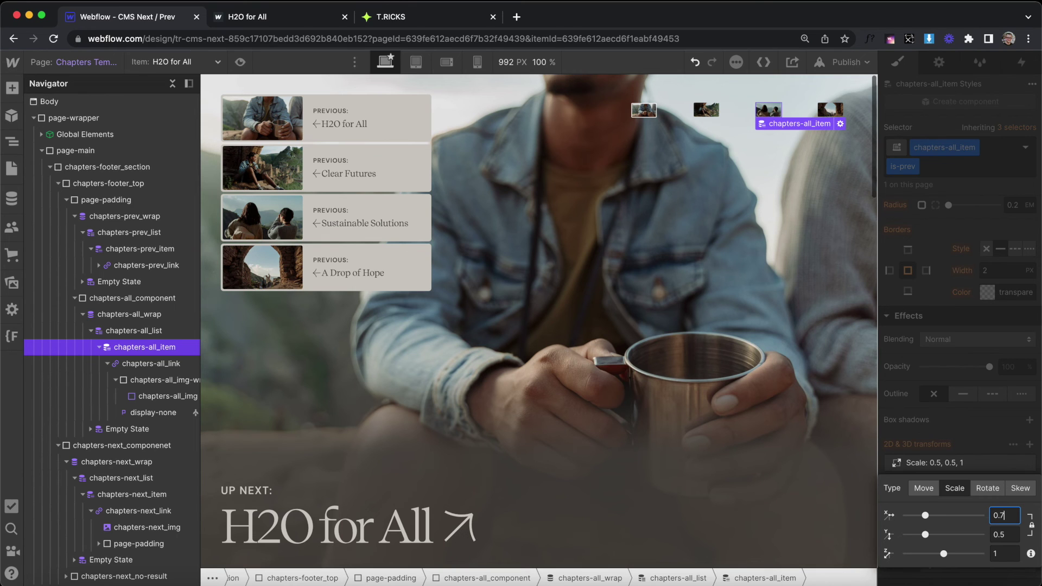
text(5)
click(963, 272)
Step: Swap to an is-next combo class and begin editing its scale transform
click(954, 169)
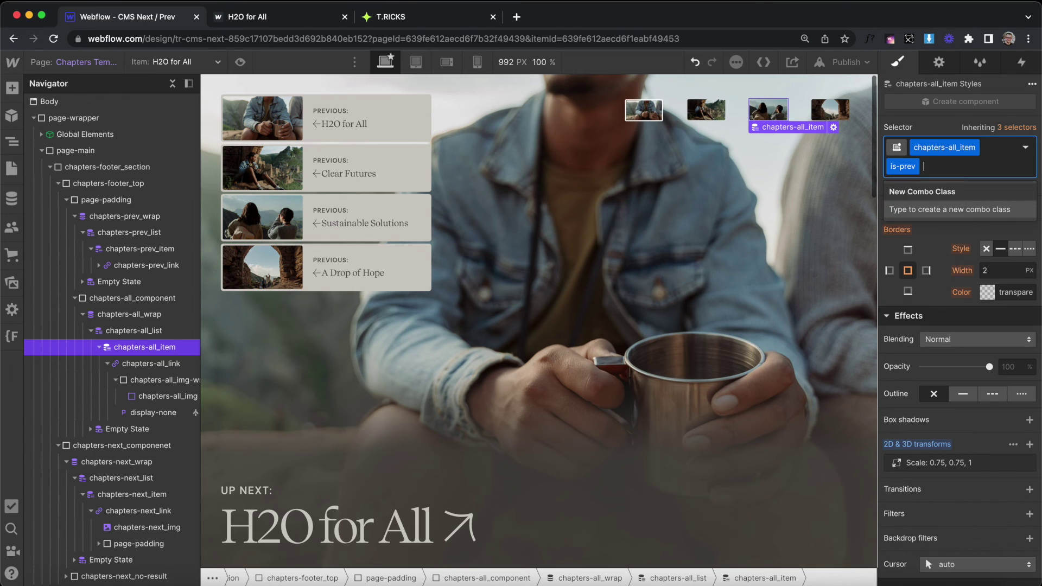
key(BackSpace)
text(is-nex)
key(Return)
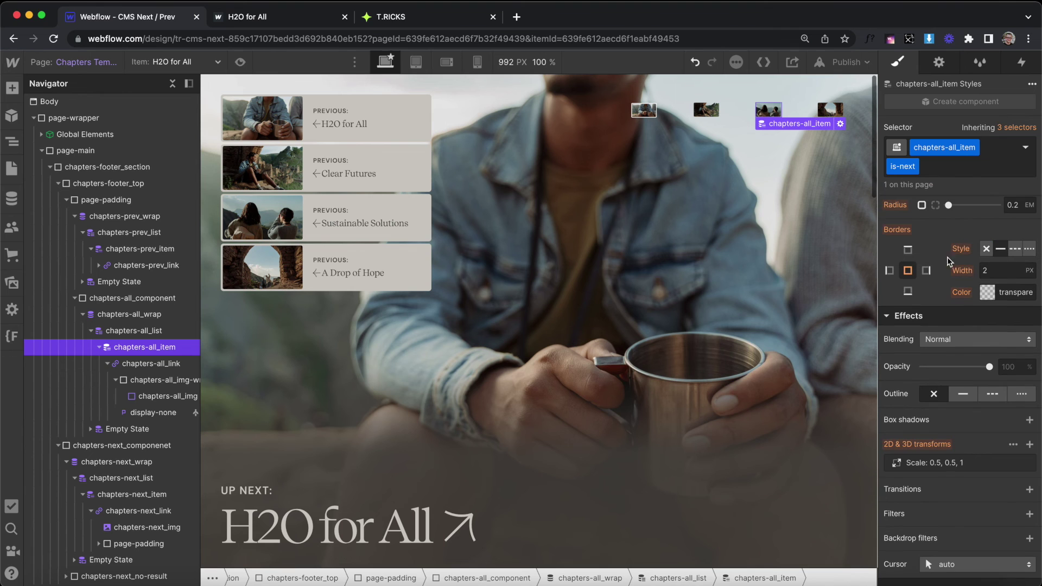
click(963, 464)
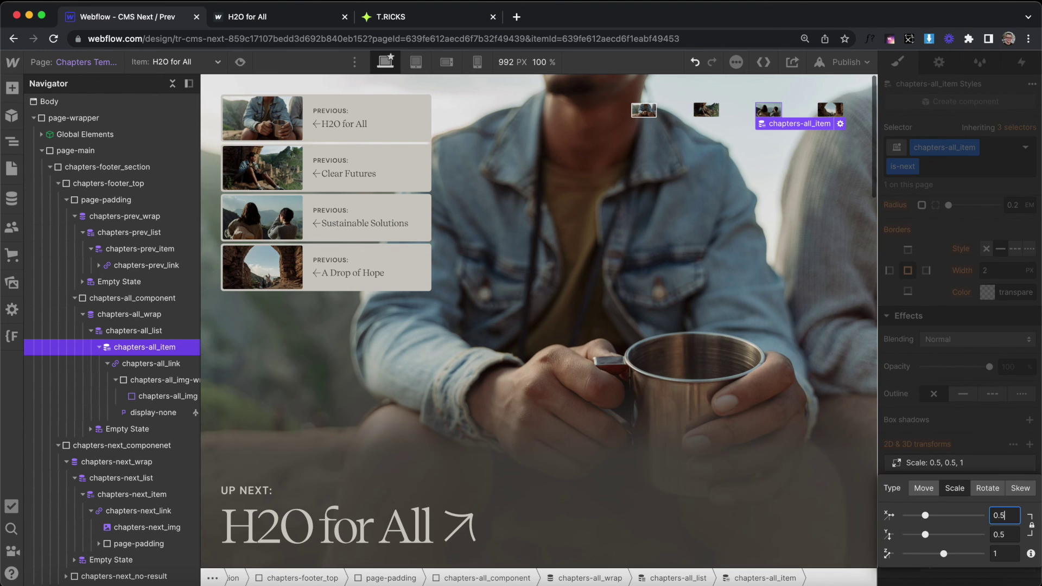
Step: On the published site, open Clear Futures from the thumbnail strip, then go back
key(ctrl+Tab)
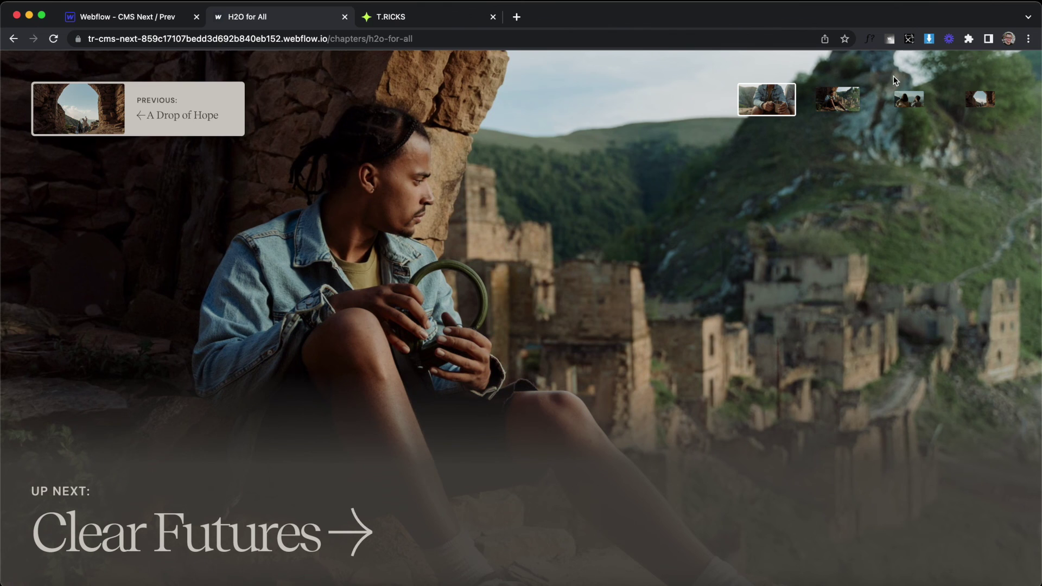
click(838, 100)
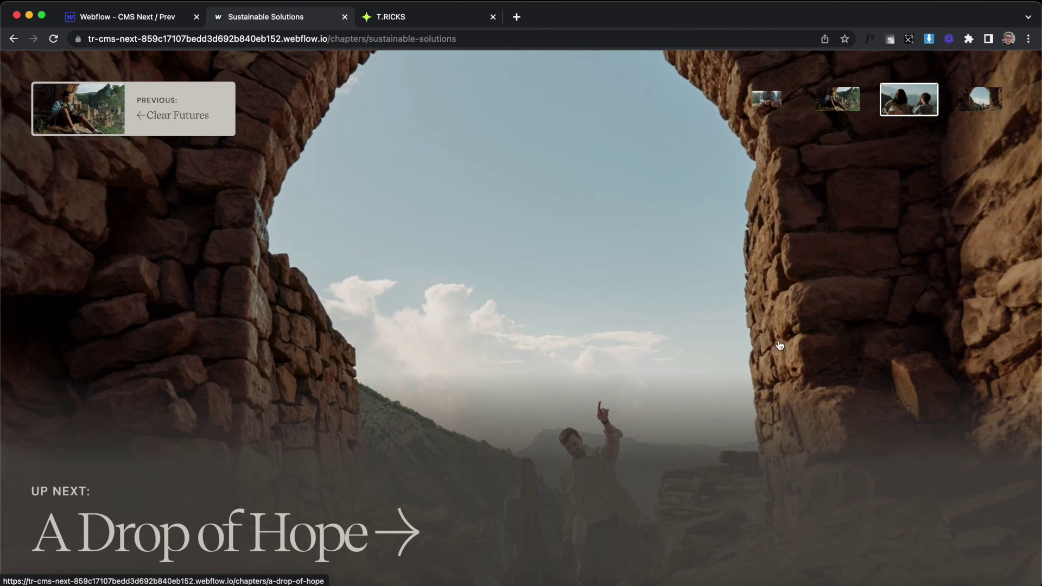
key(super+bracketleft)
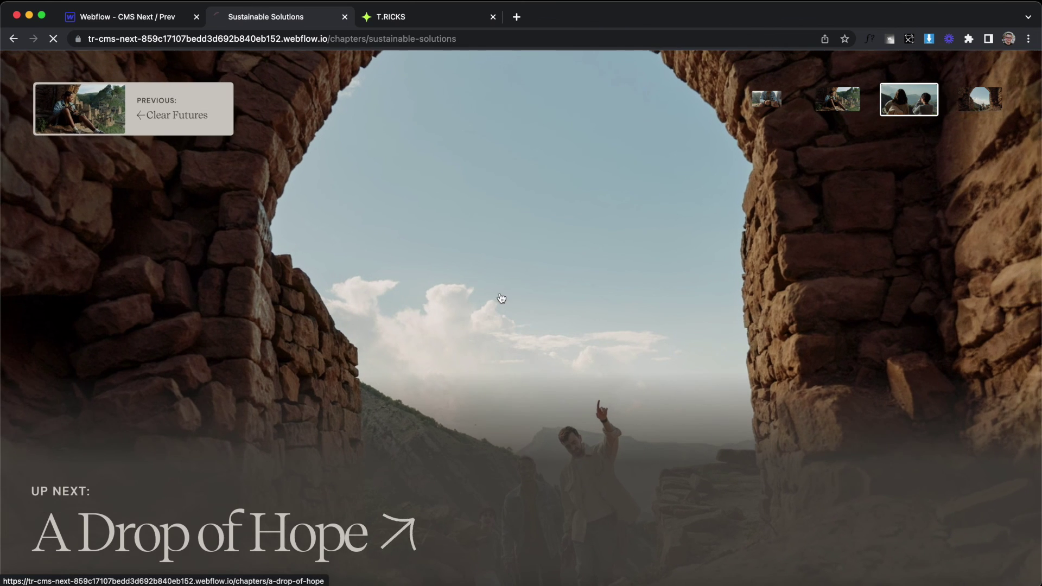